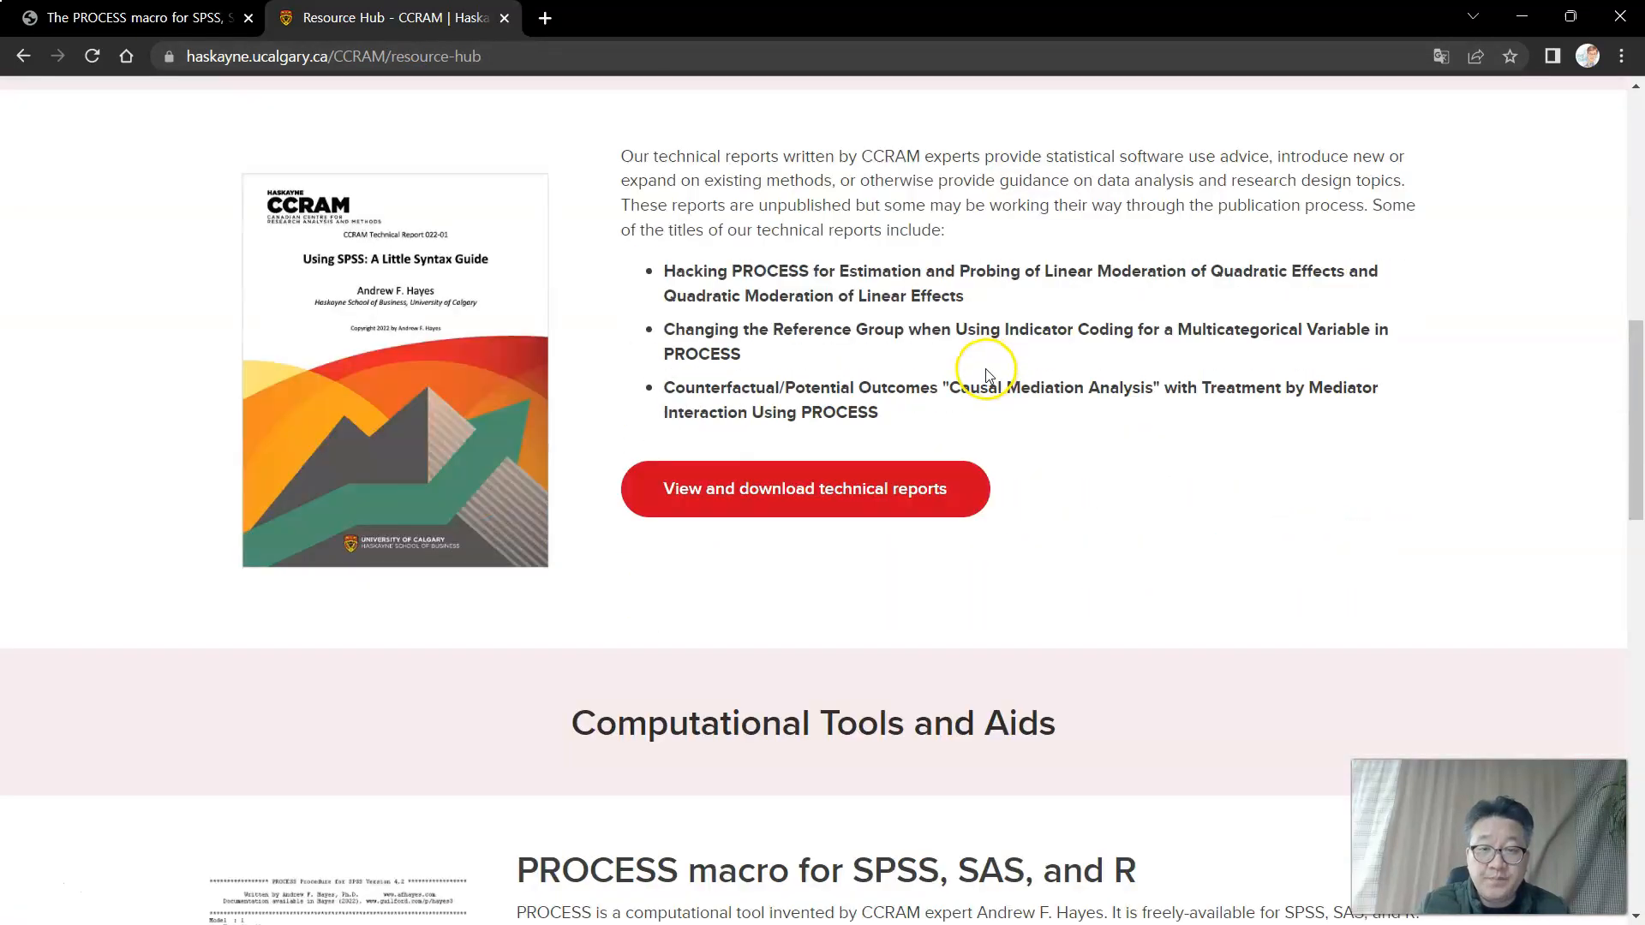
# Find the PROCESS macro under Computational Tools and Aids and download PROCESS v4.2
pyautogui.scroll(-6, 985, 369)
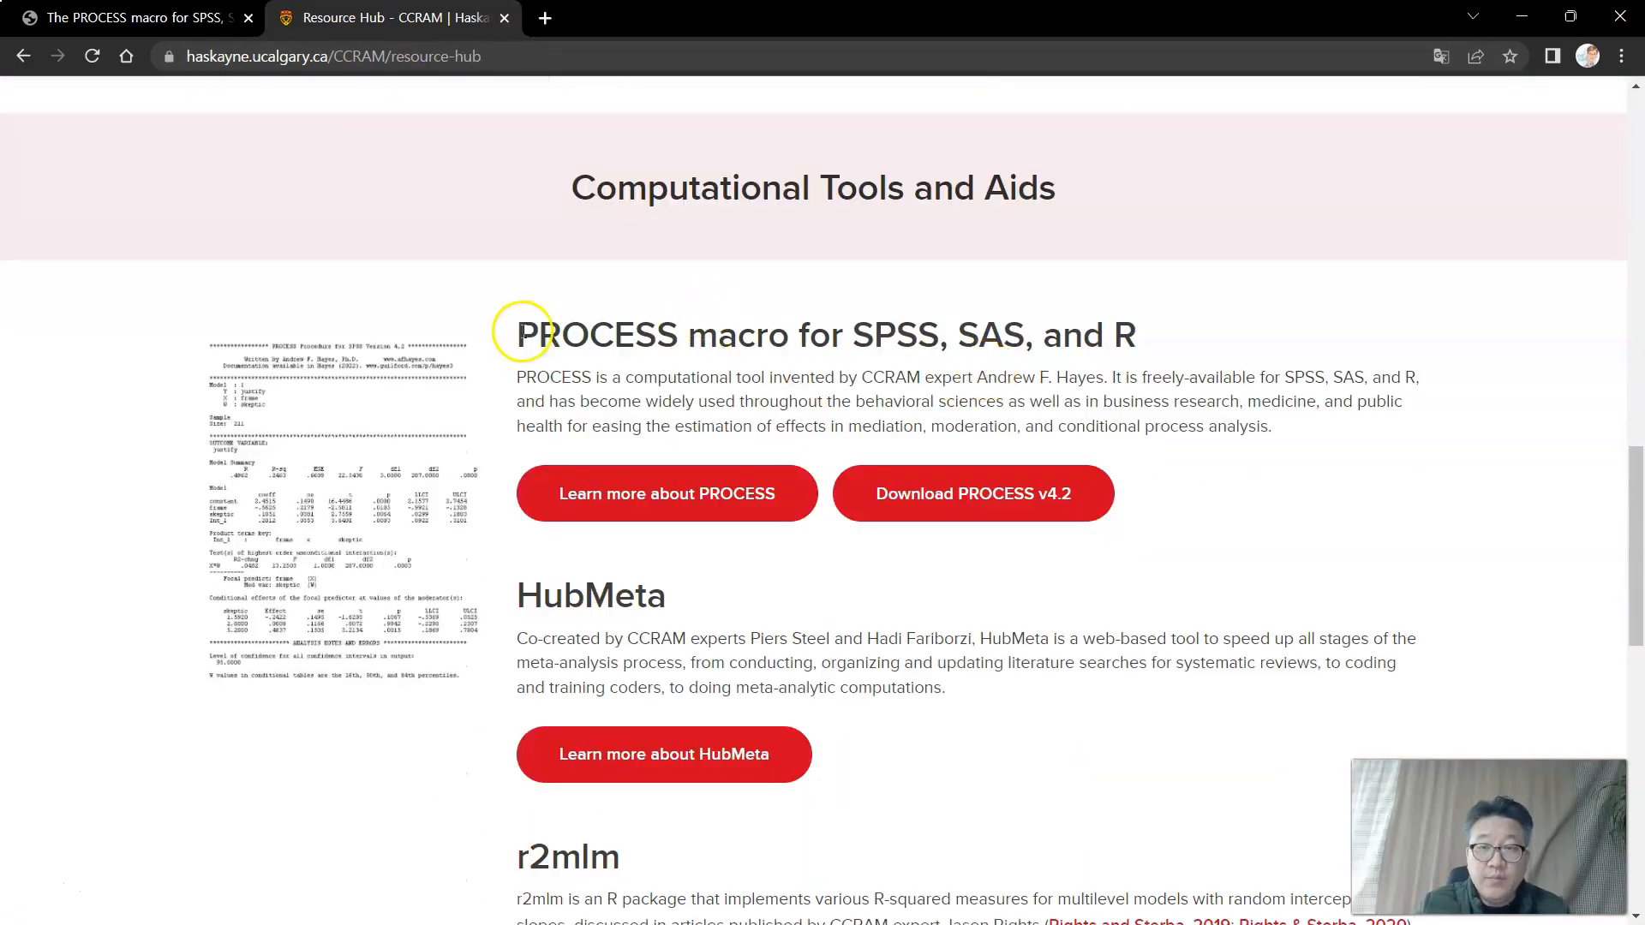
pyautogui.moveTo(518, 334); pyautogui.dragTo(1175, 336)
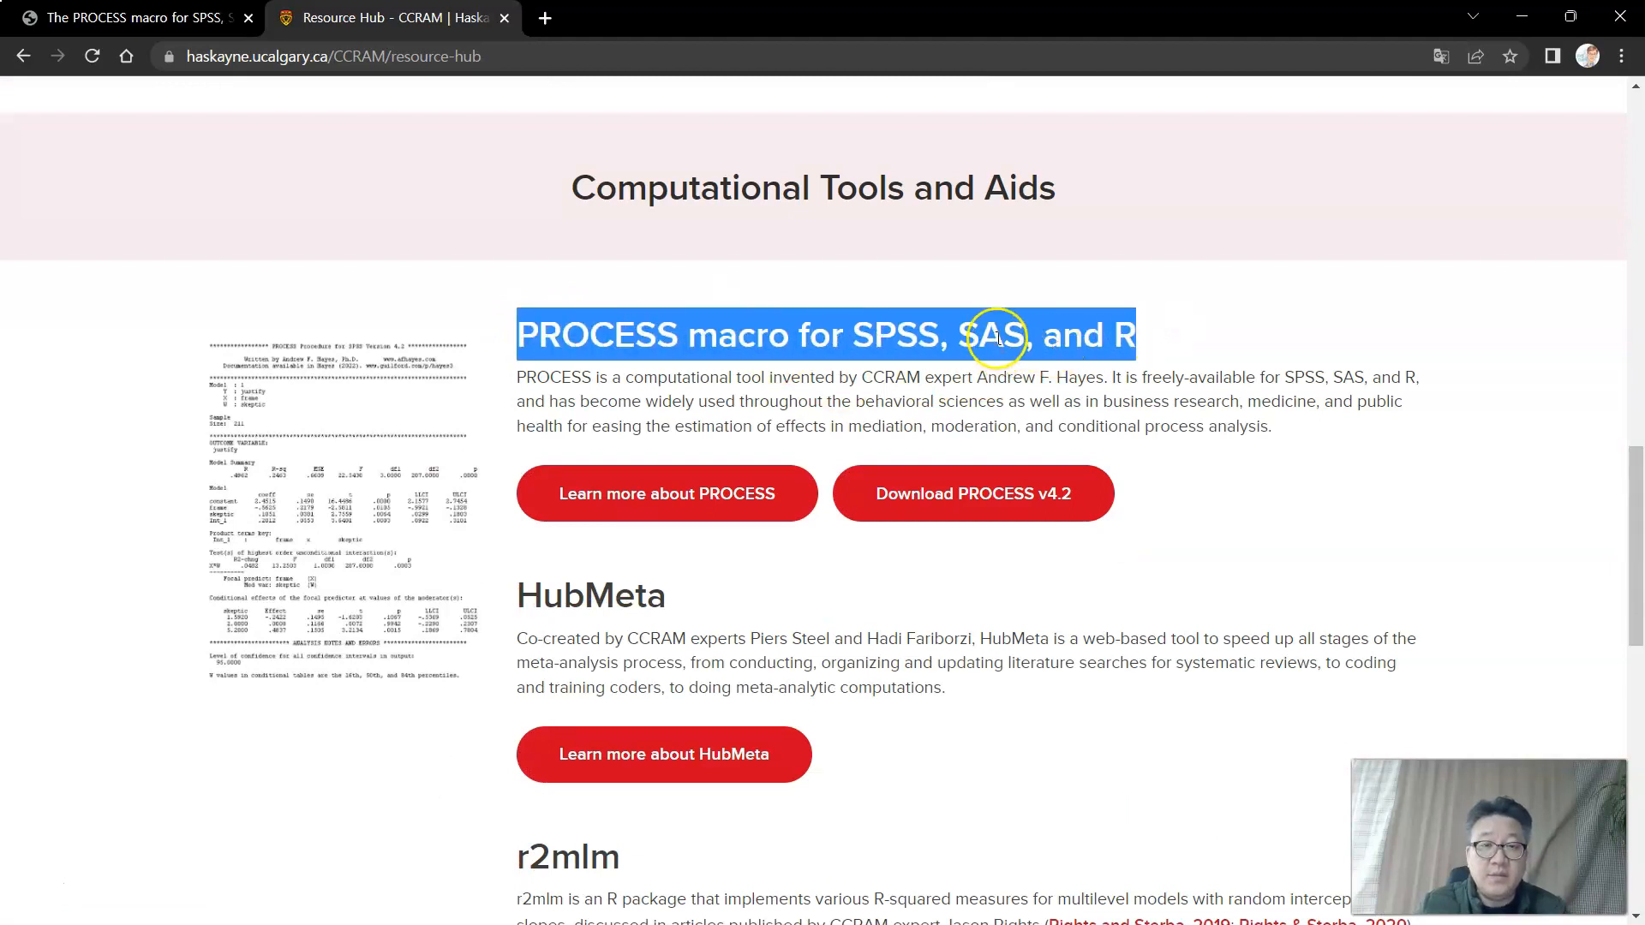
pyautogui.click(1127, 337)
pyautogui.click(1156, 324)
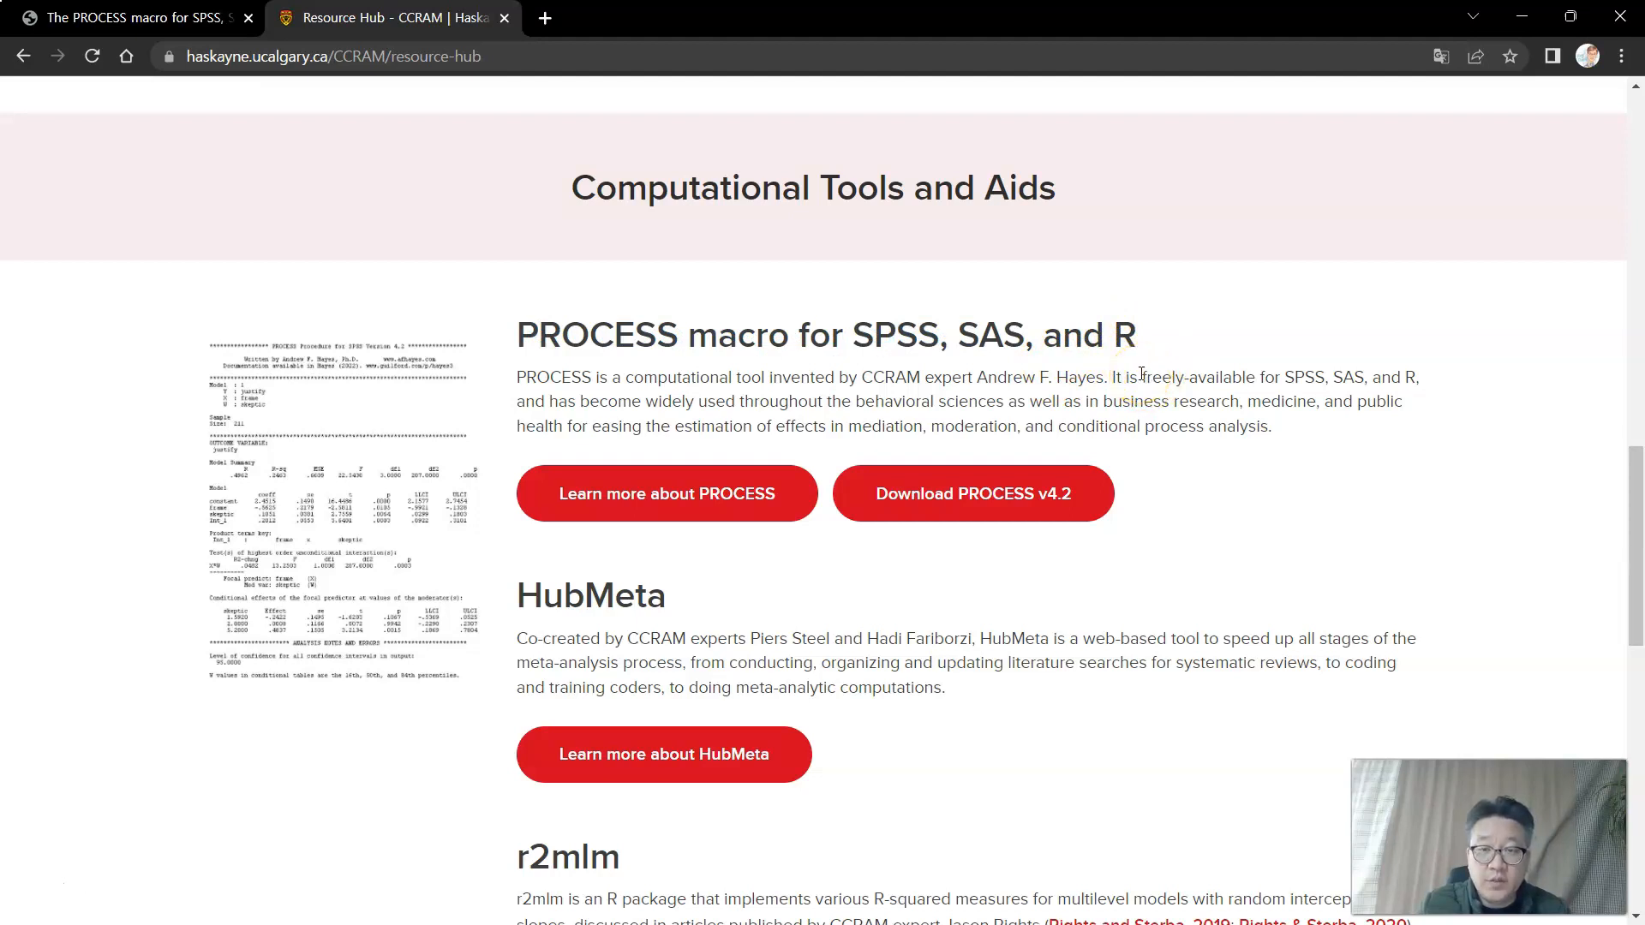
pyautogui.click(1035, 503)
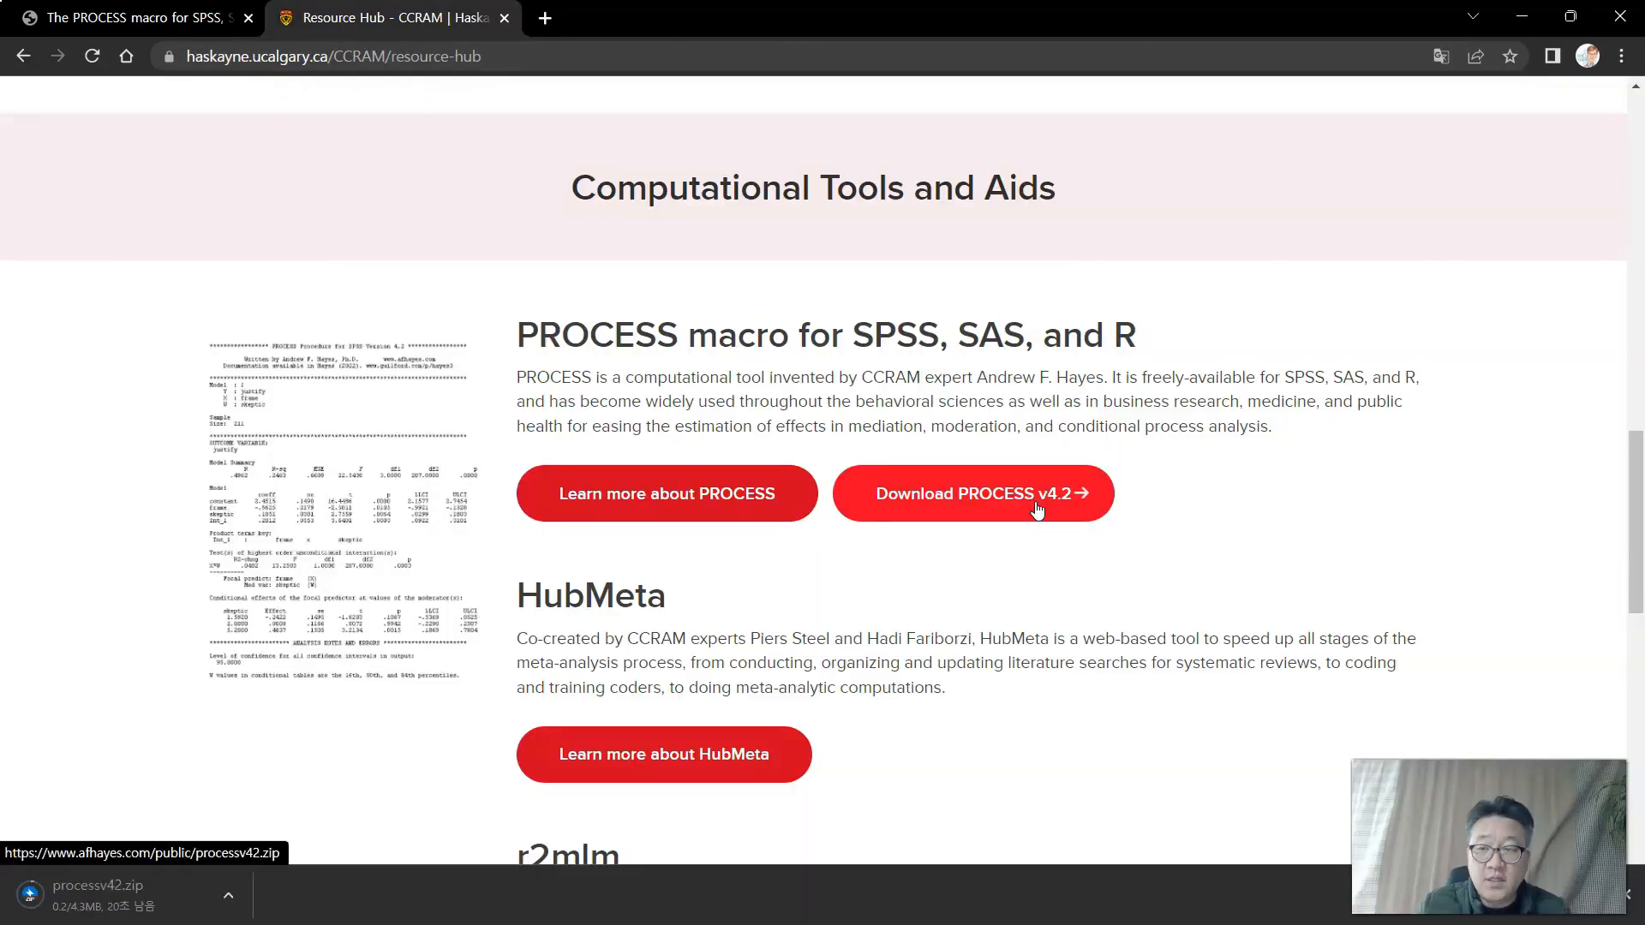
# Open the downloaded processv42.zip and locate process.spd in the SPSS folder's Custom dialog builder file subfolder, then close the archive
pyautogui.click(151, 906)
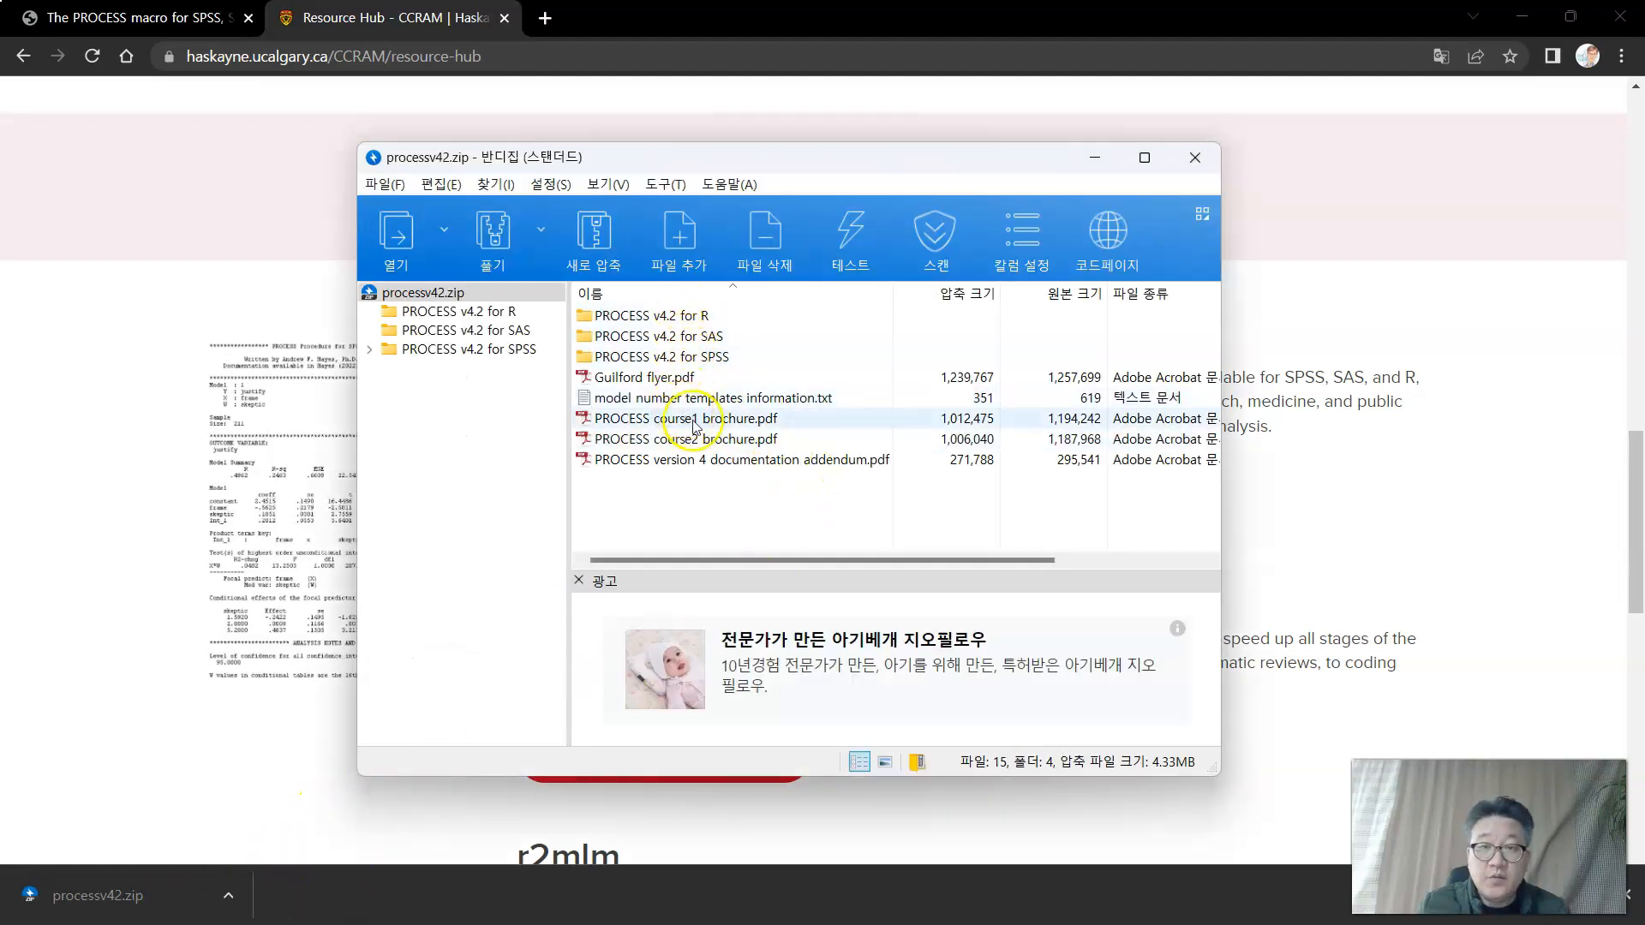
pyautogui.click(720, 360)
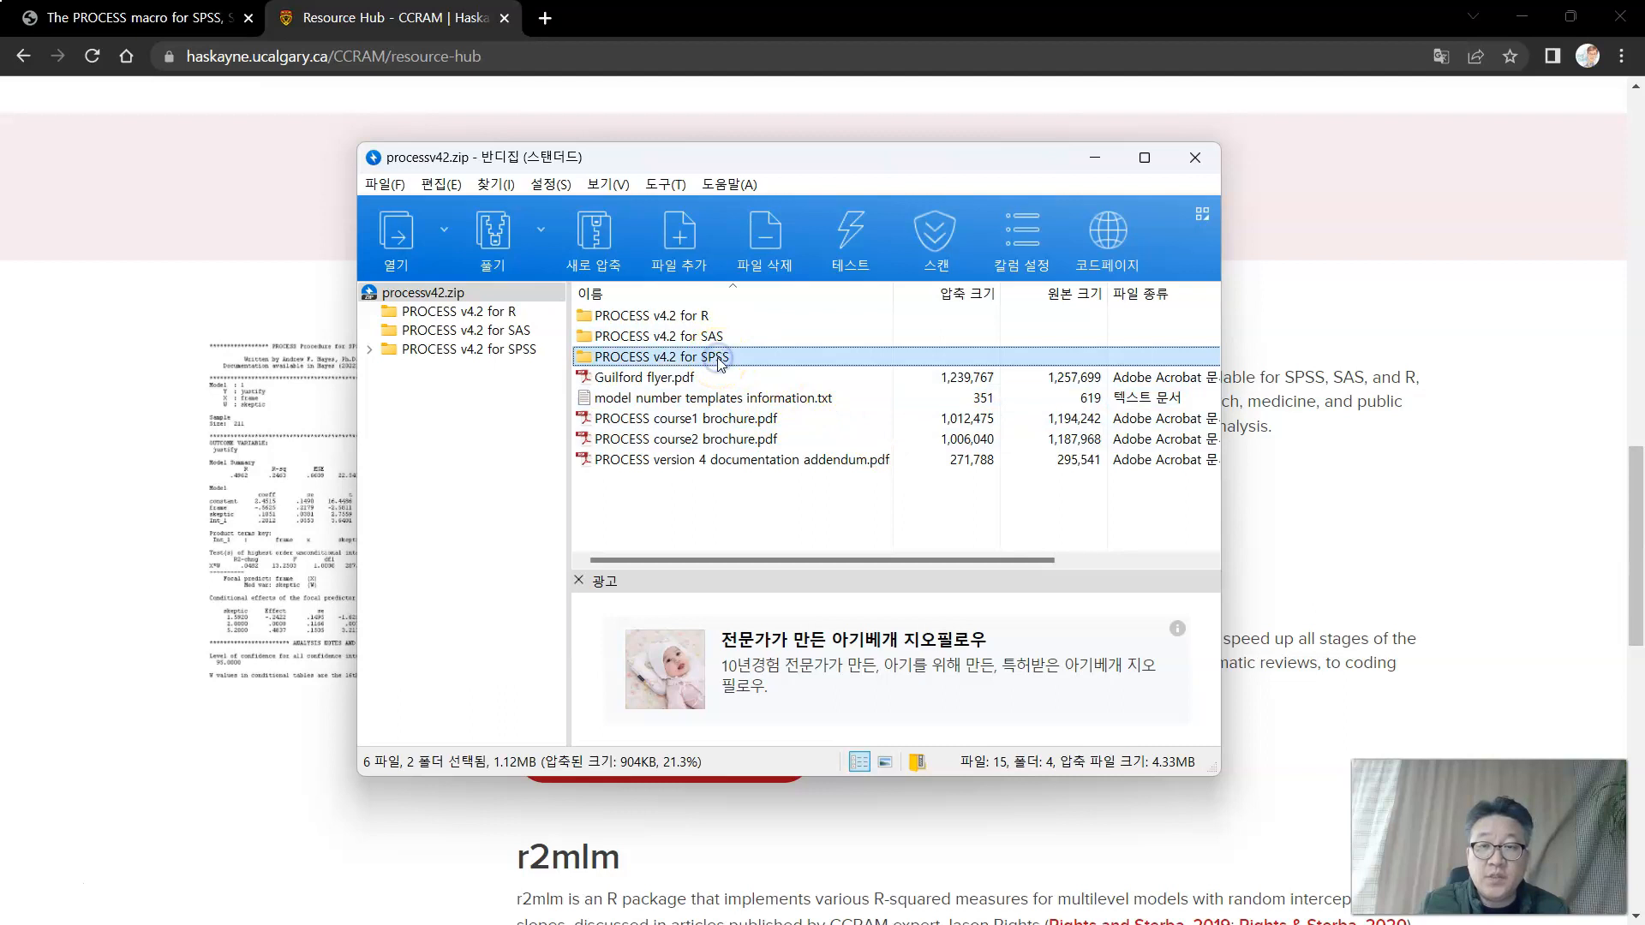
pyautogui.doubleClick(720, 360)
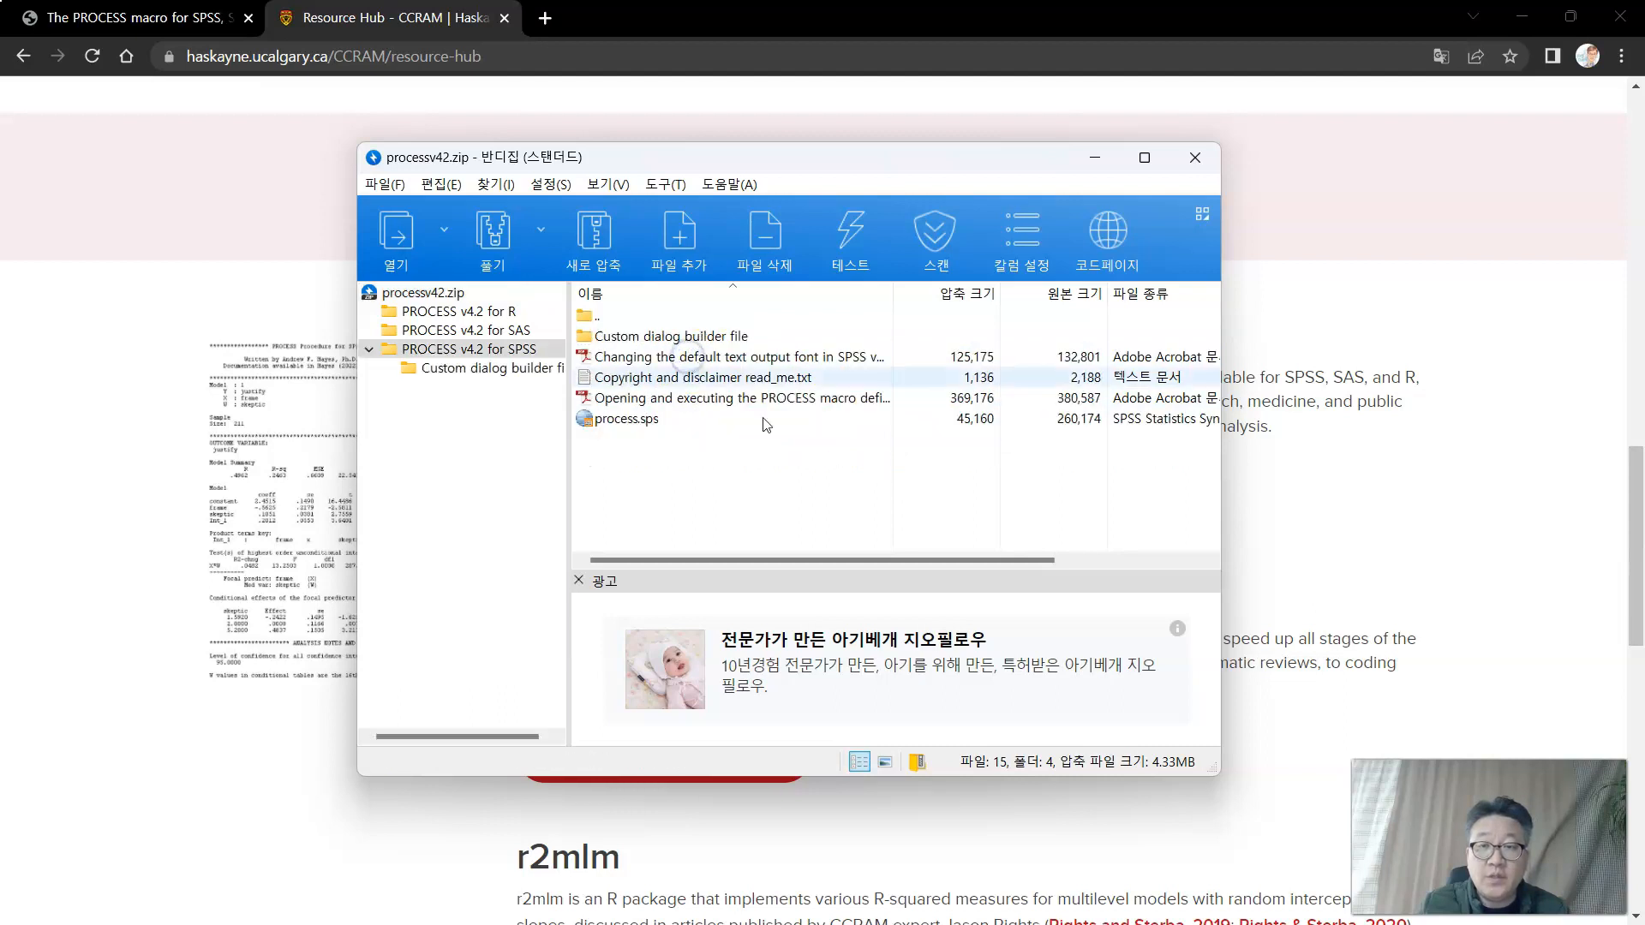
pyautogui.click(713, 336)
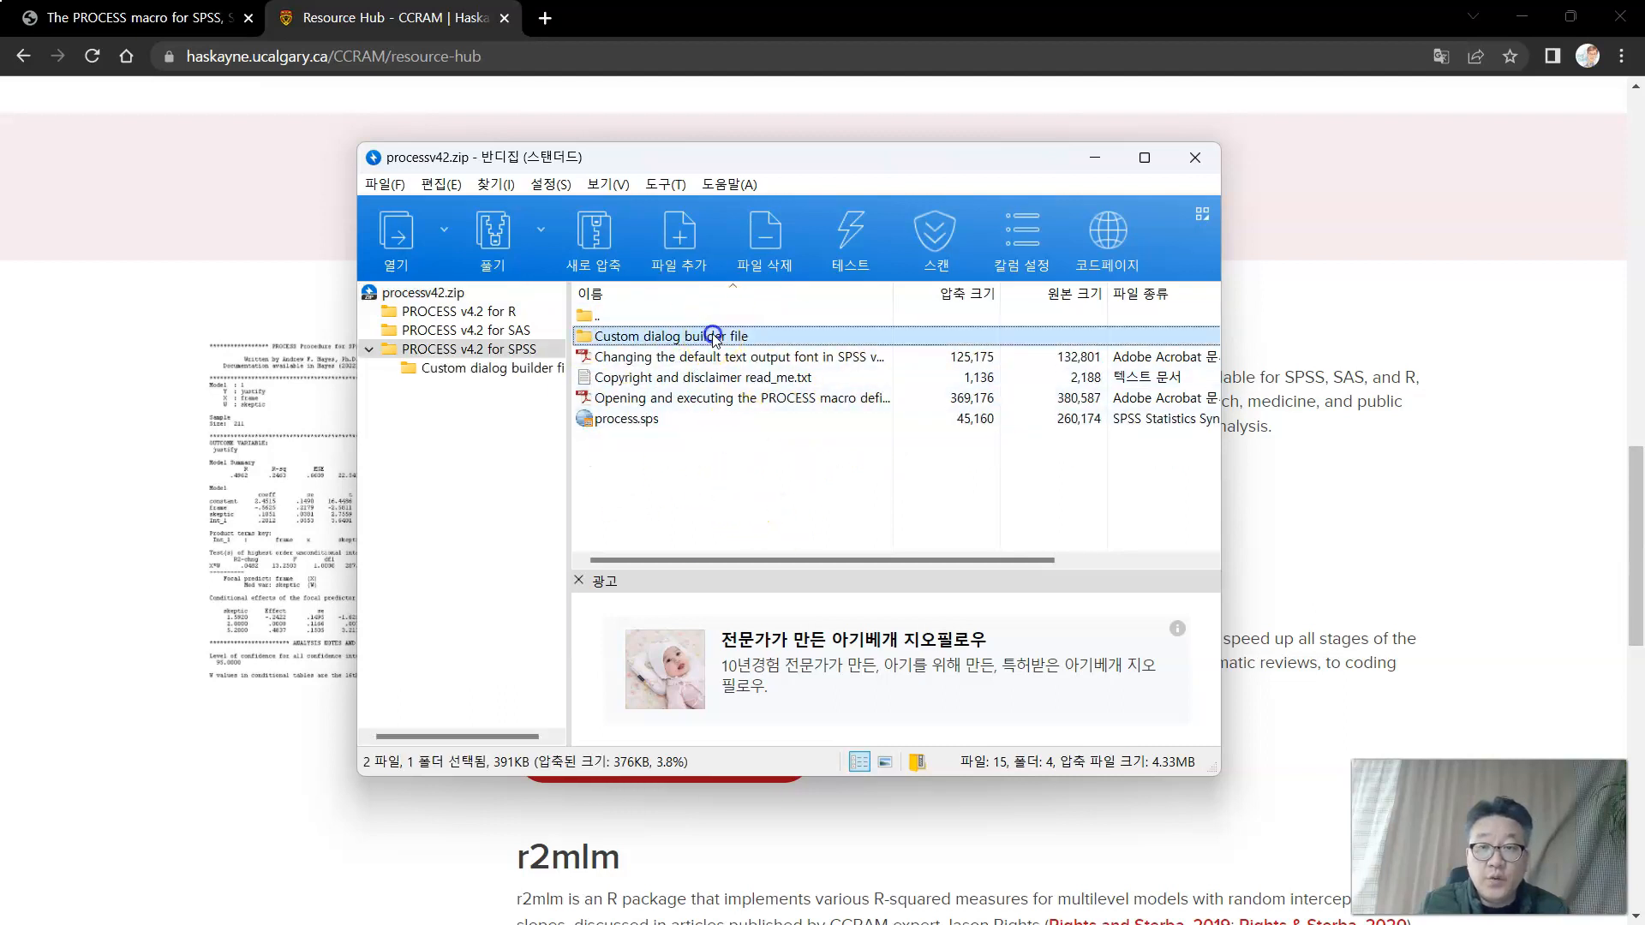
pyautogui.doubleClick(713, 336)
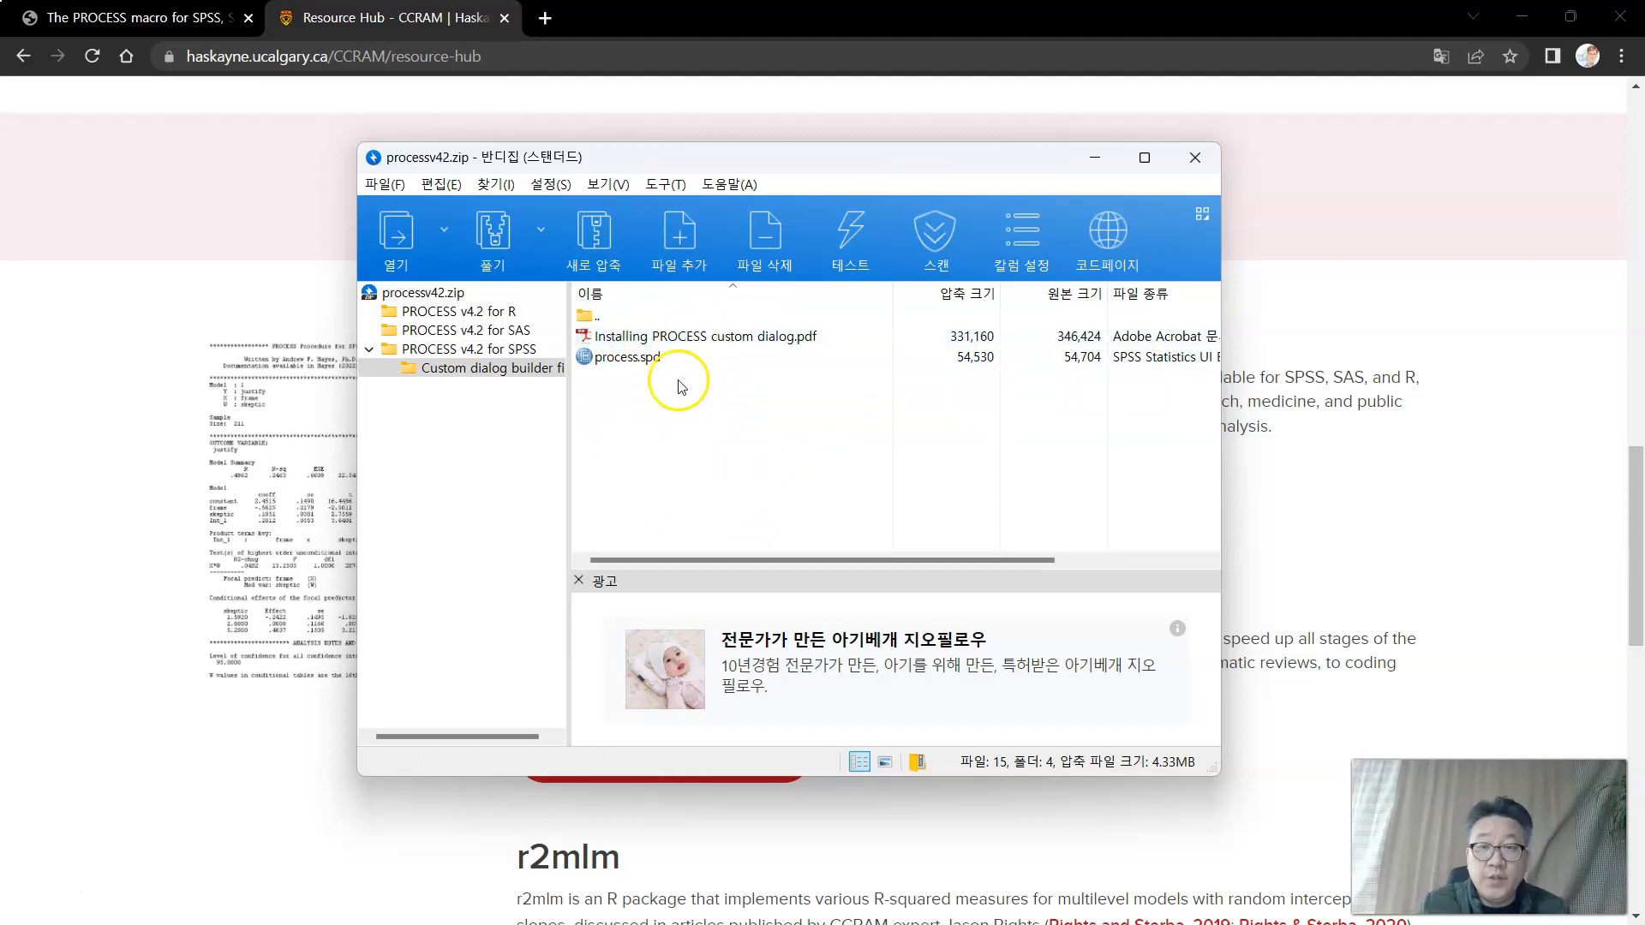
pyautogui.click(647, 358)
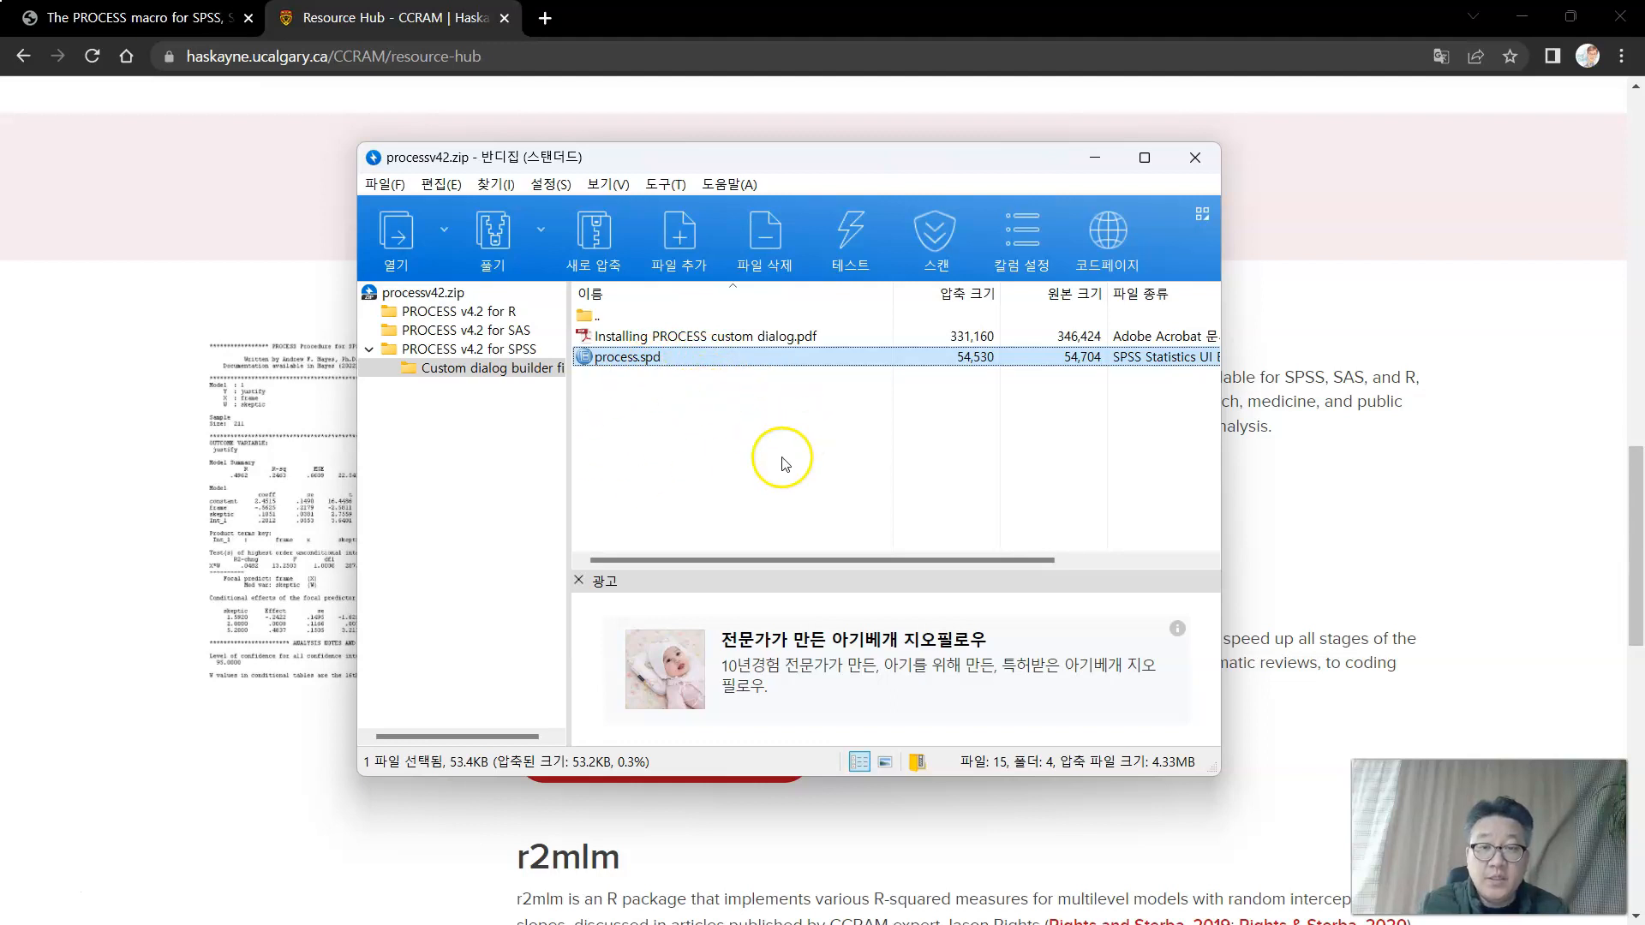
pyautogui.click(1194, 162)
# Switch to SPSS Statistics and install process.spd from the Custom dialog builder file folder as a custom dialog, overwriting the existing version
pyautogui.hotkey('alt', 'Tab')
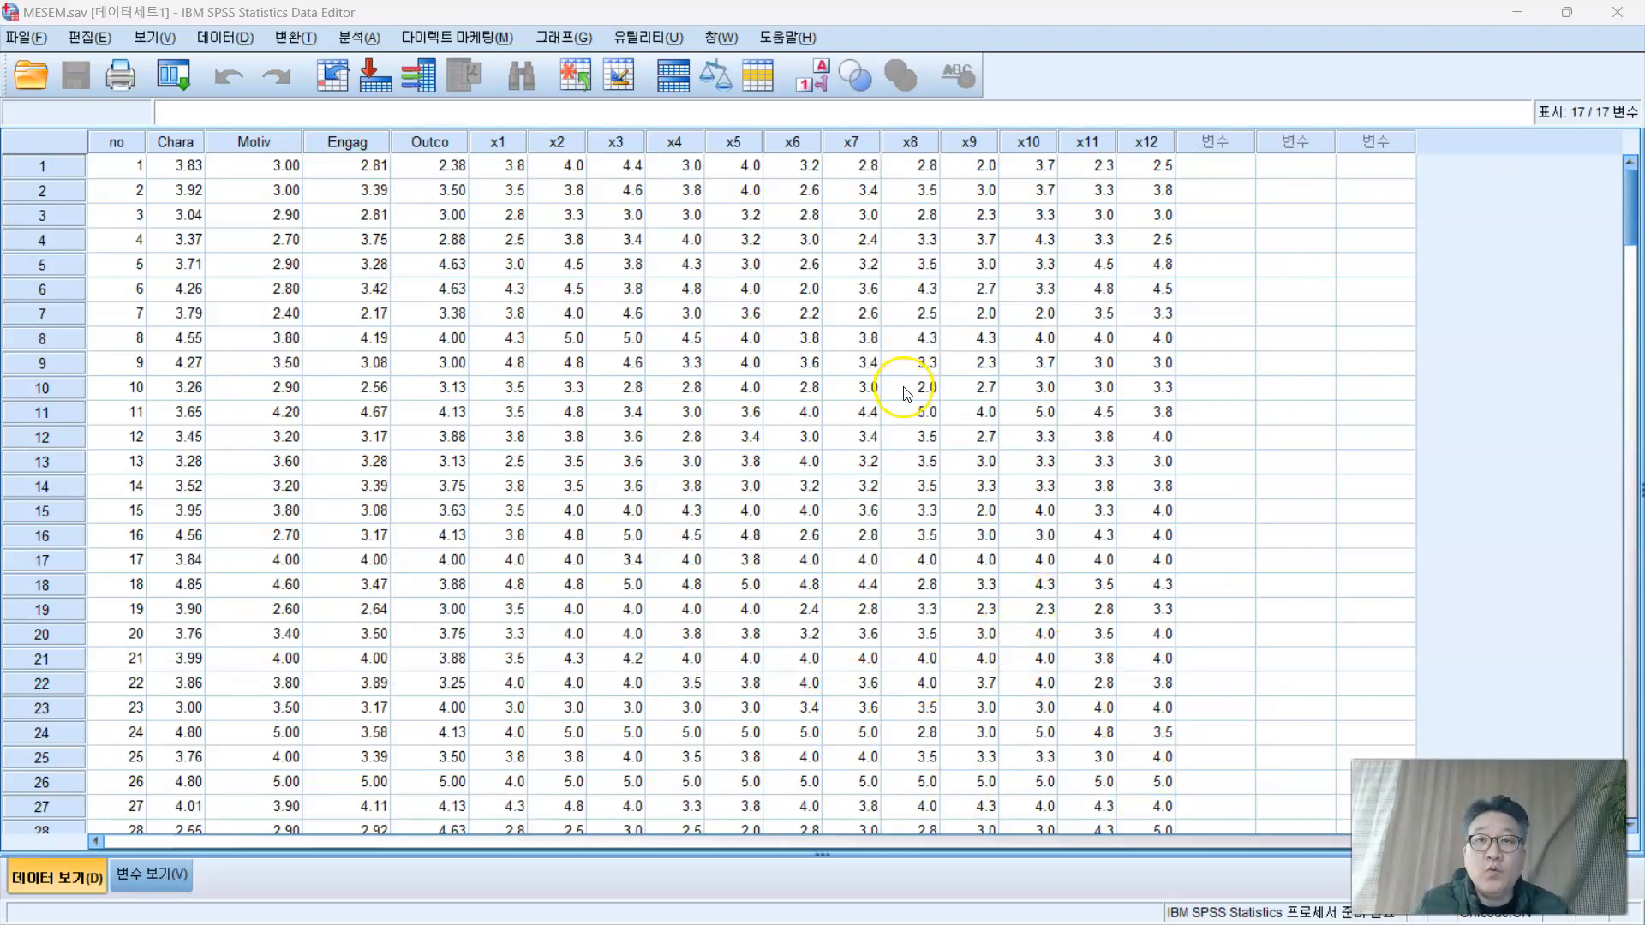
pyautogui.click(676, 40)
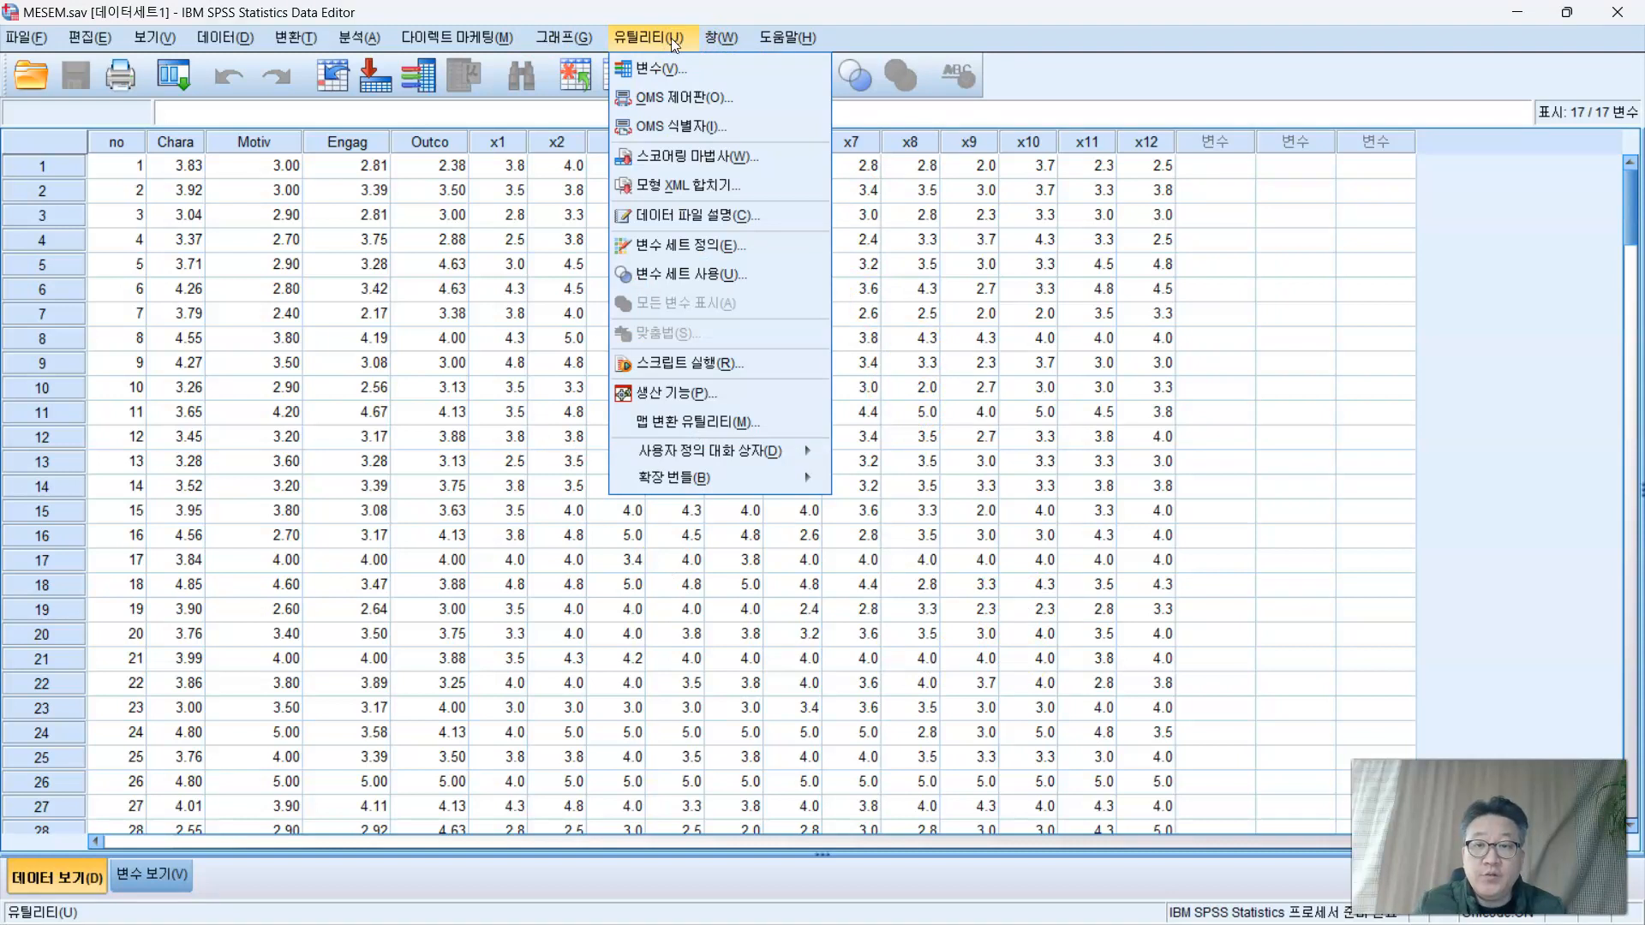
pyautogui.moveTo(689, 458)
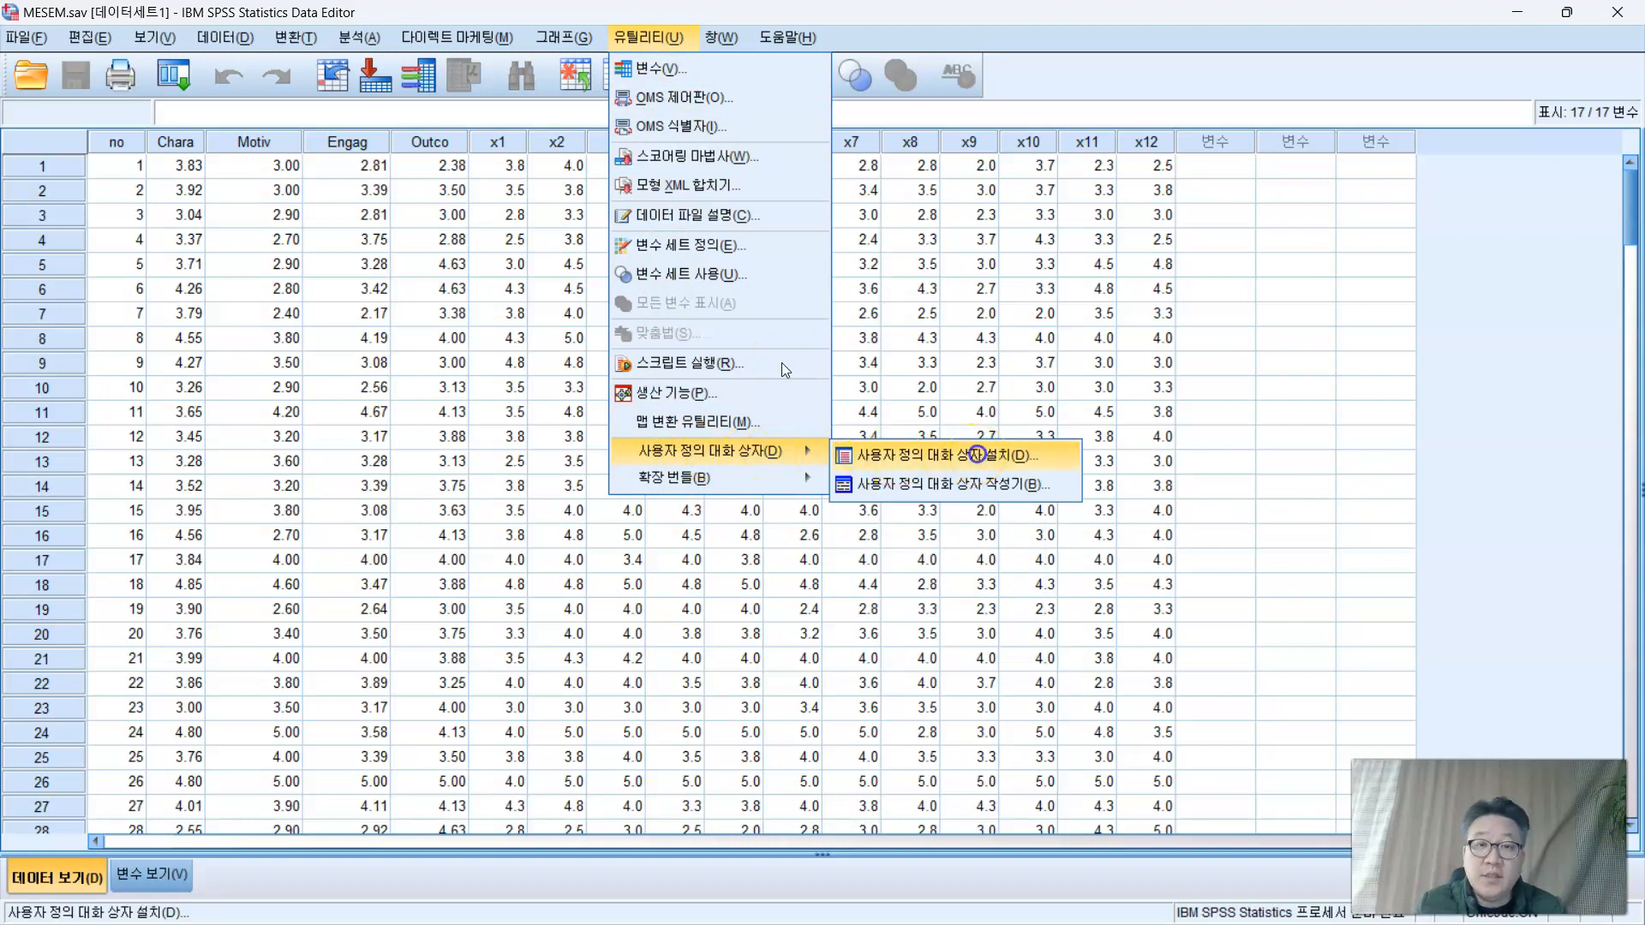
pyautogui.click(977, 454)
pyautogui.click(920, 280)
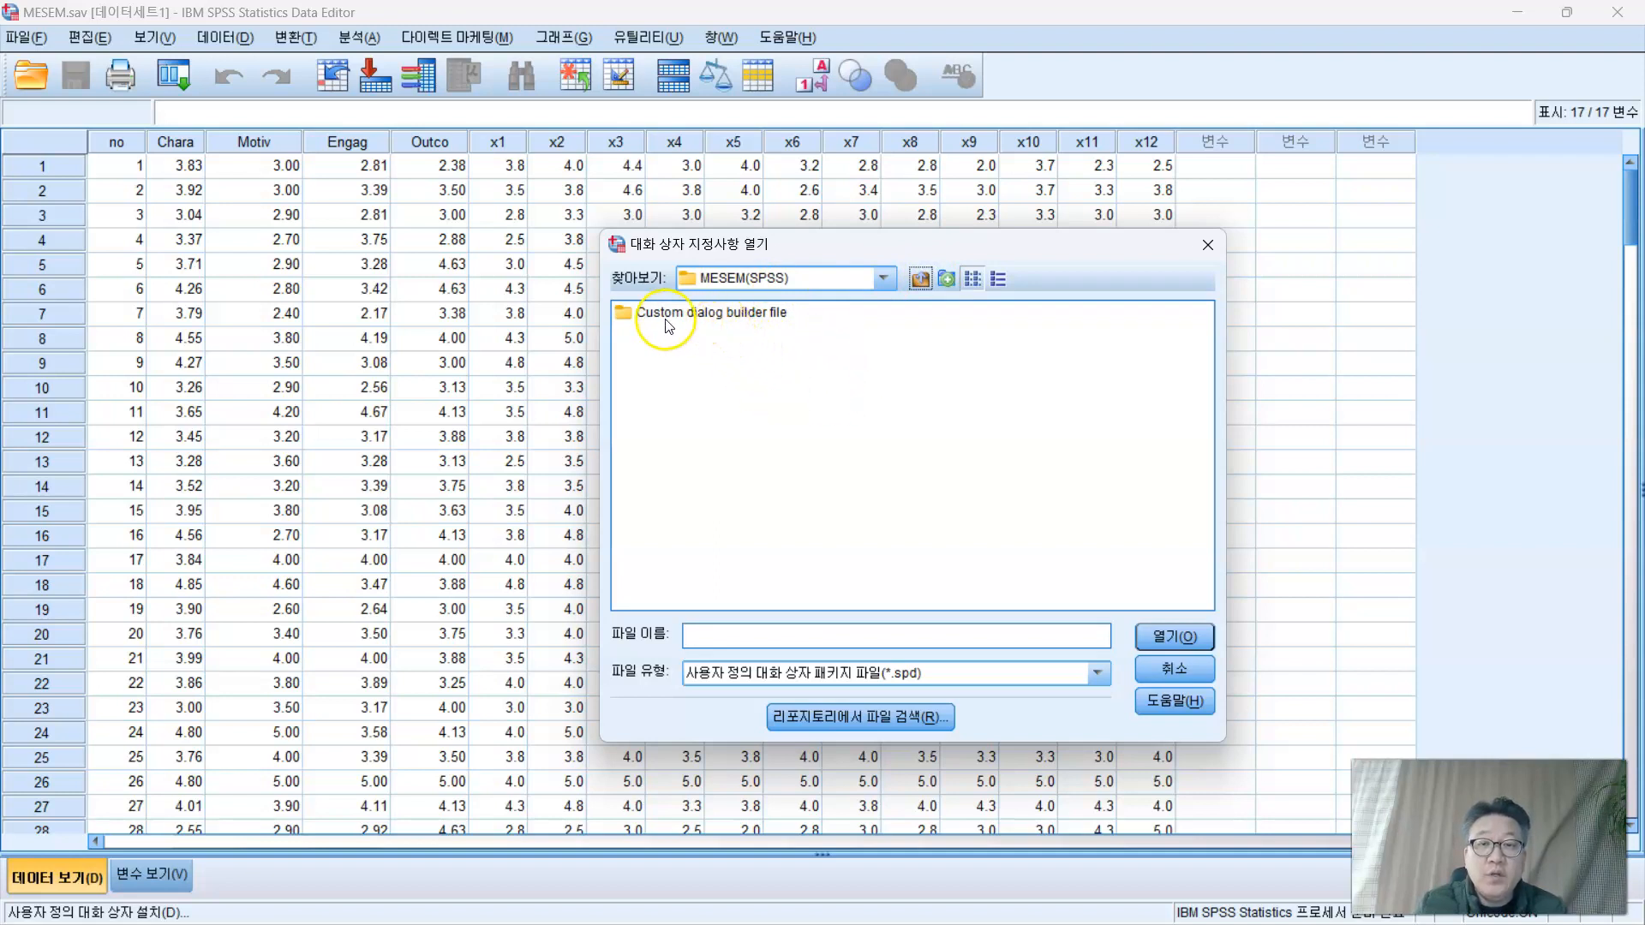
pyautogui.doubleClick(771, 317)
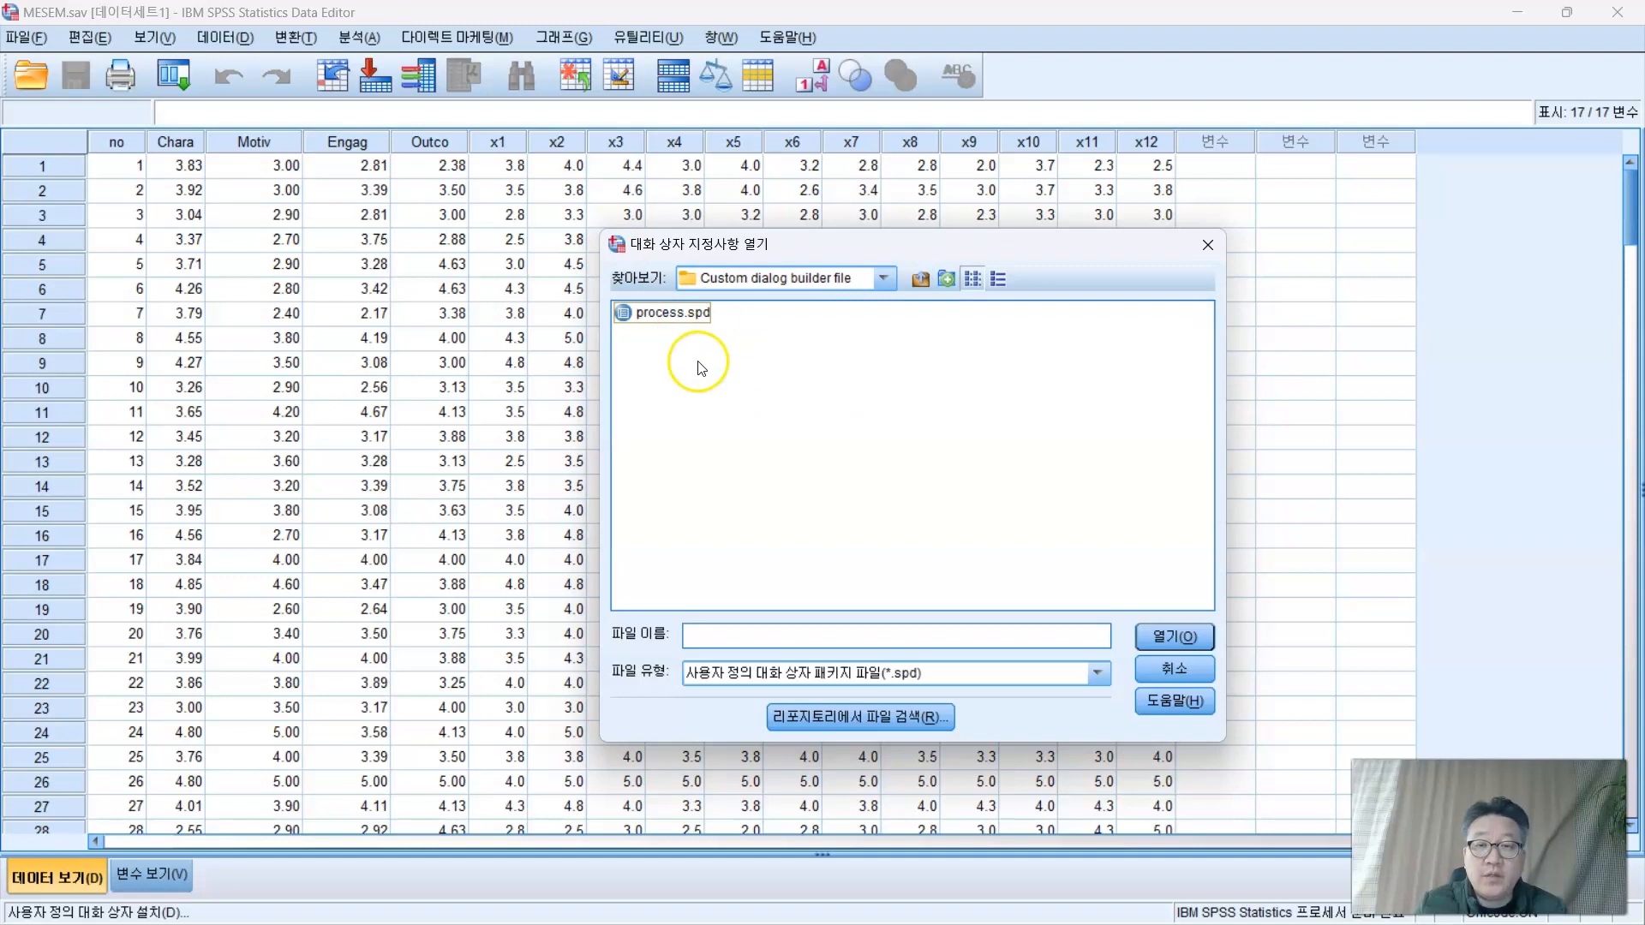
pyautogui.click(680, 316)
pyautogui.click(1172, 636)
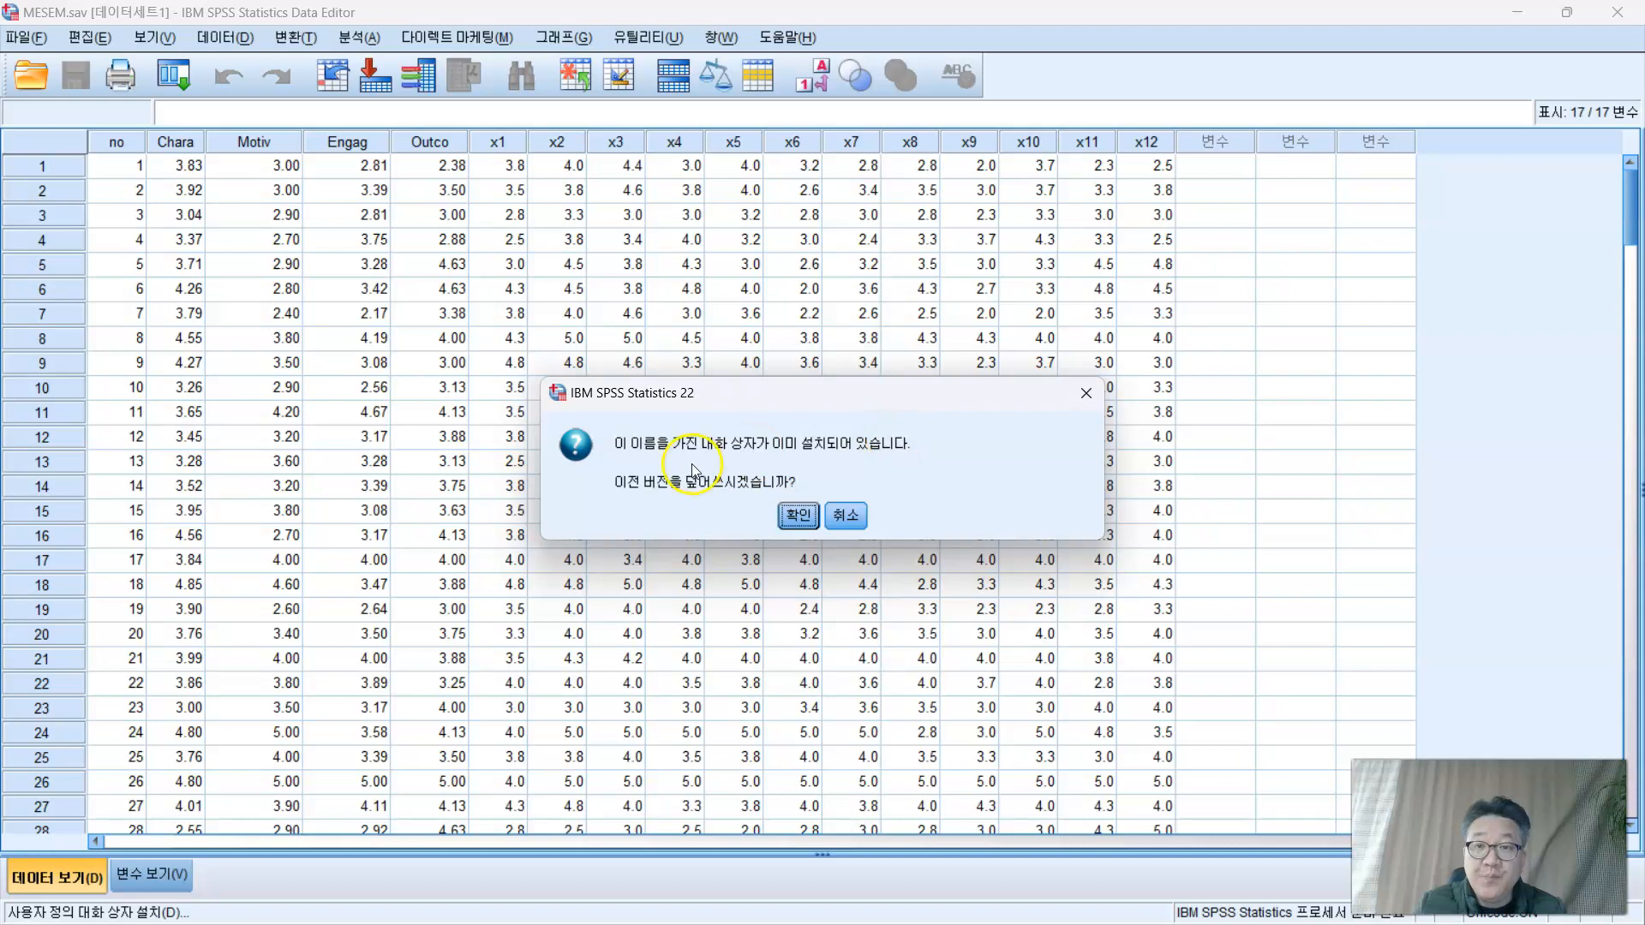
pyautogui.click(797, 517)
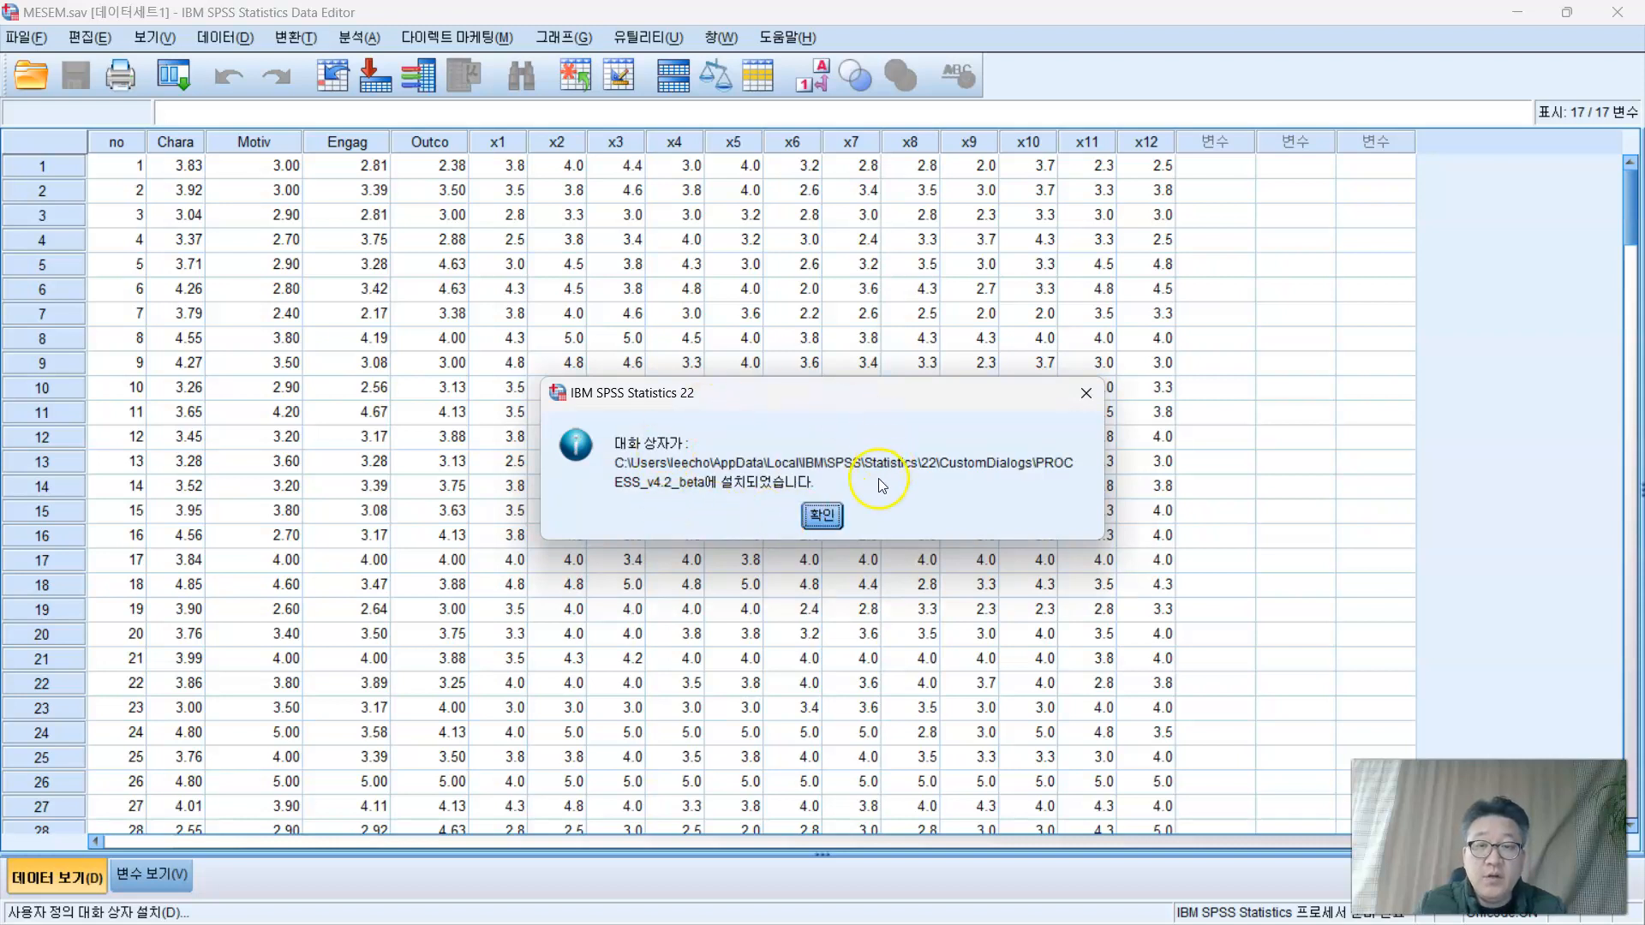
pyautogui.click(831, 517)
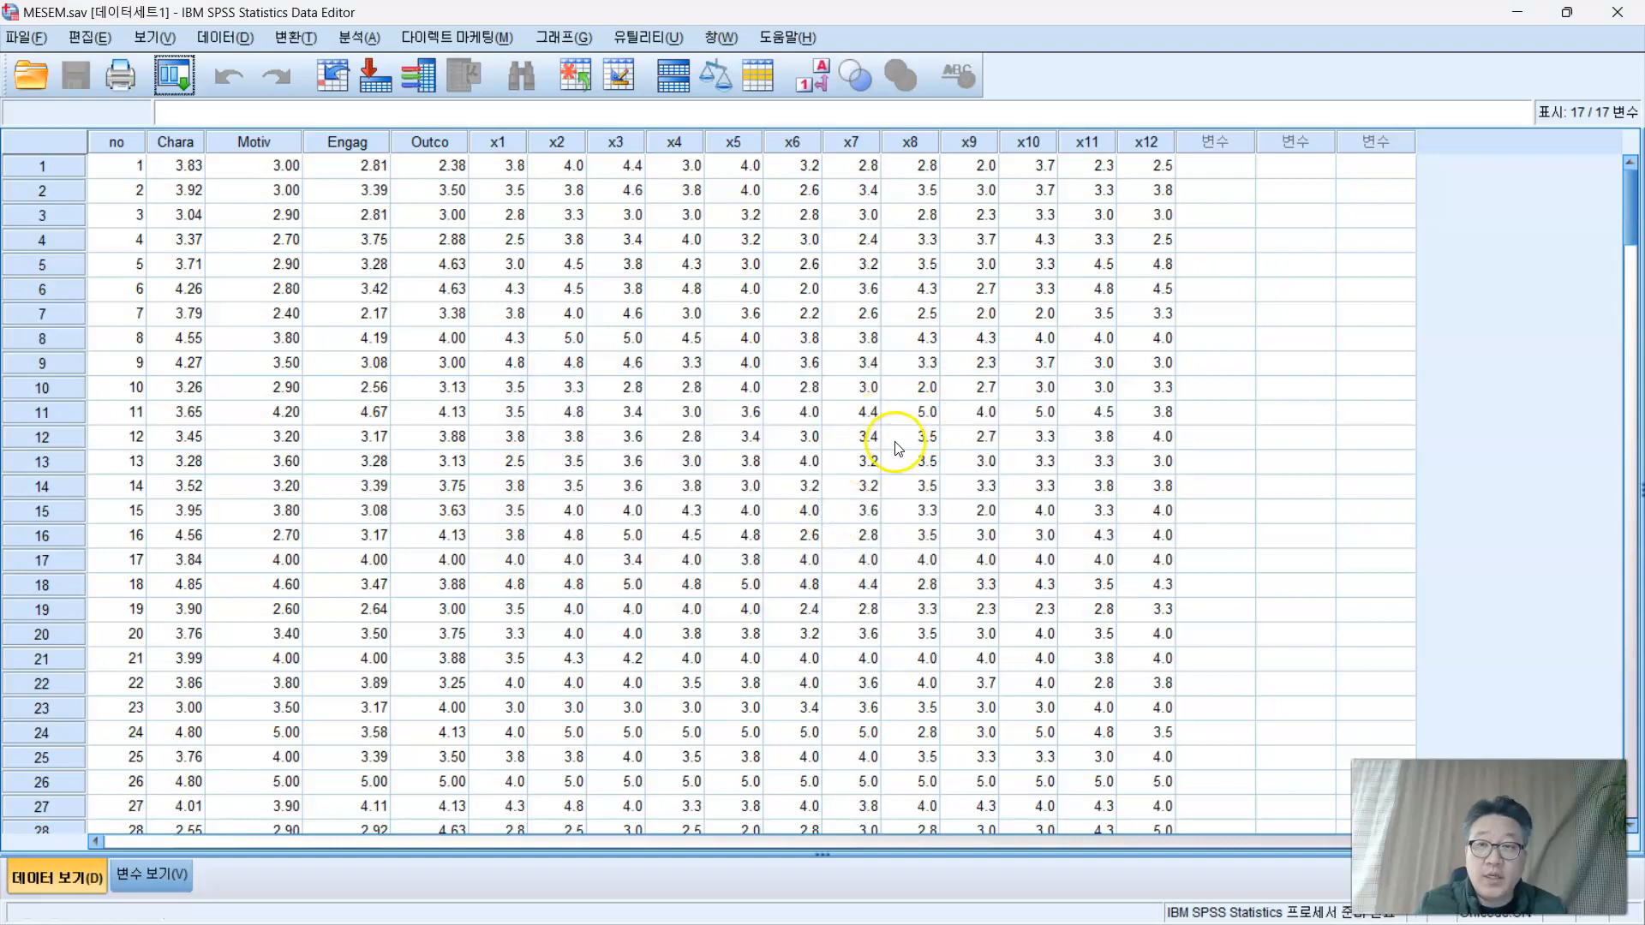
# Open the PROCESS v4.2 regression analysis dialog for the current dataset
pyautogui.click(358, 38)
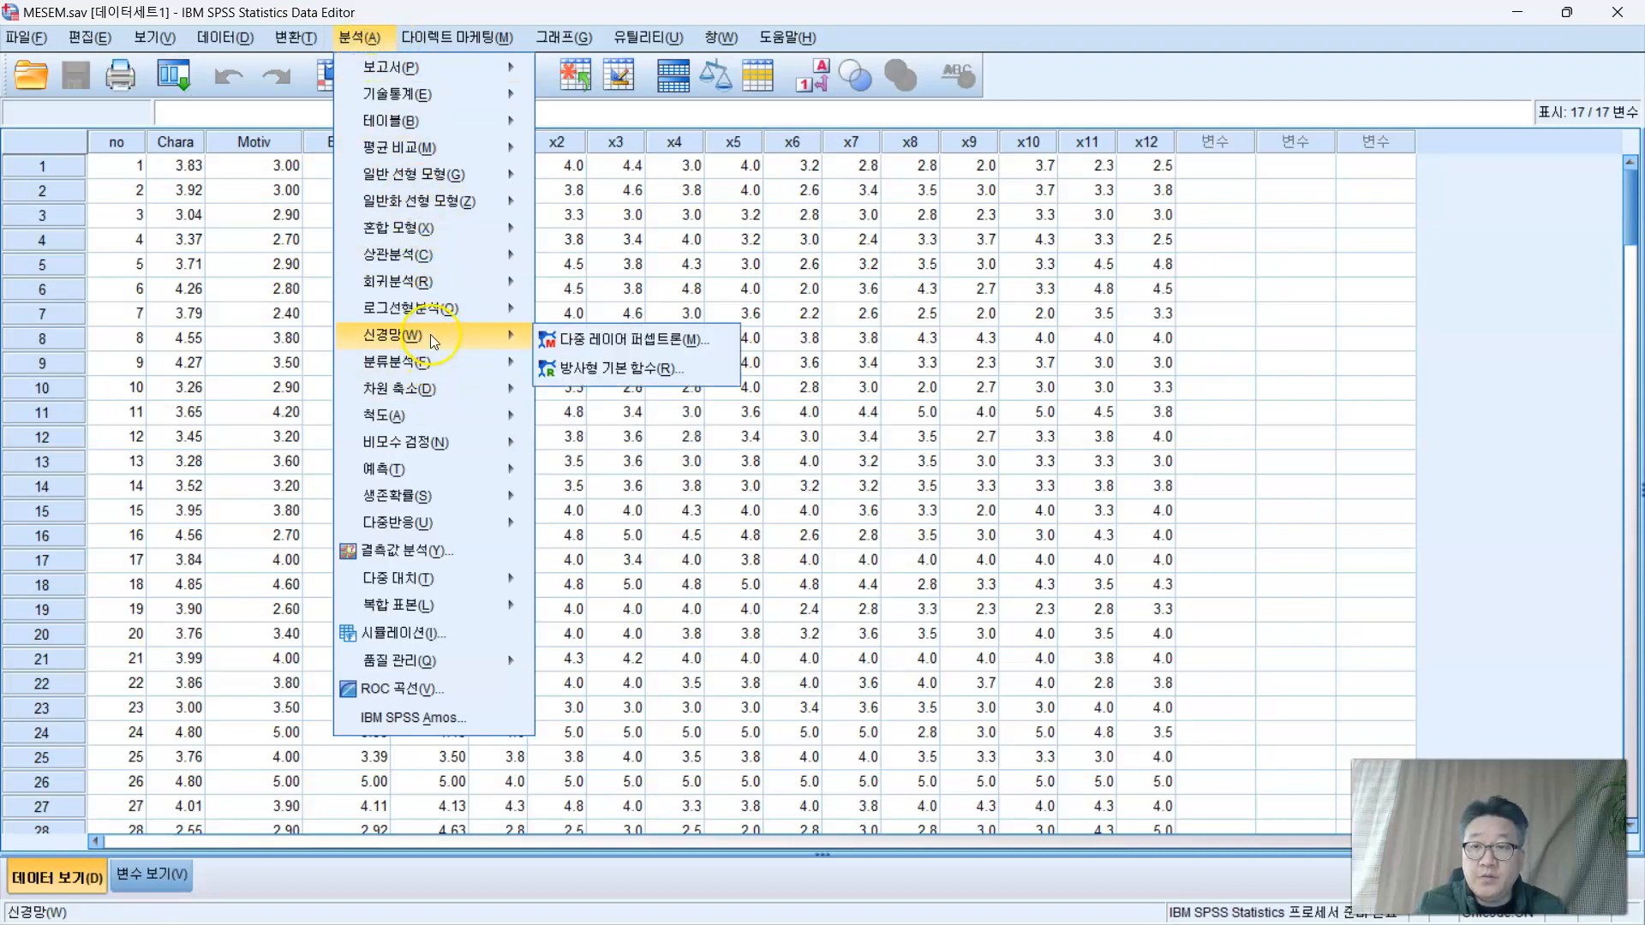
pyautogui.moveTo(424, 284)
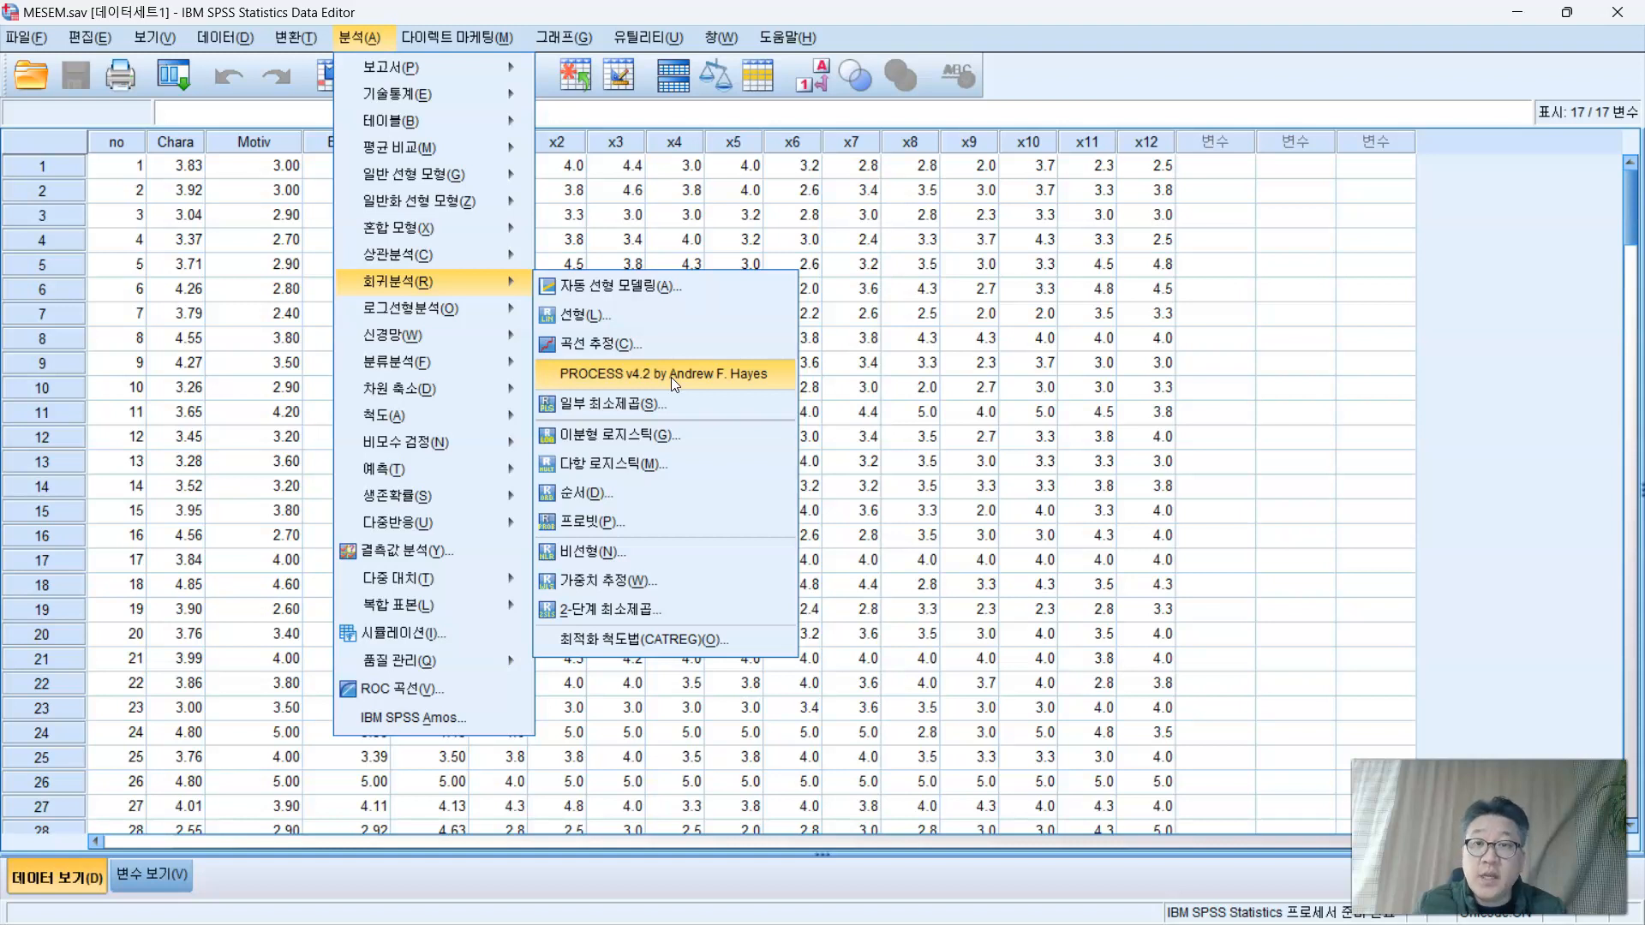
pyautogui.click(716, 378)
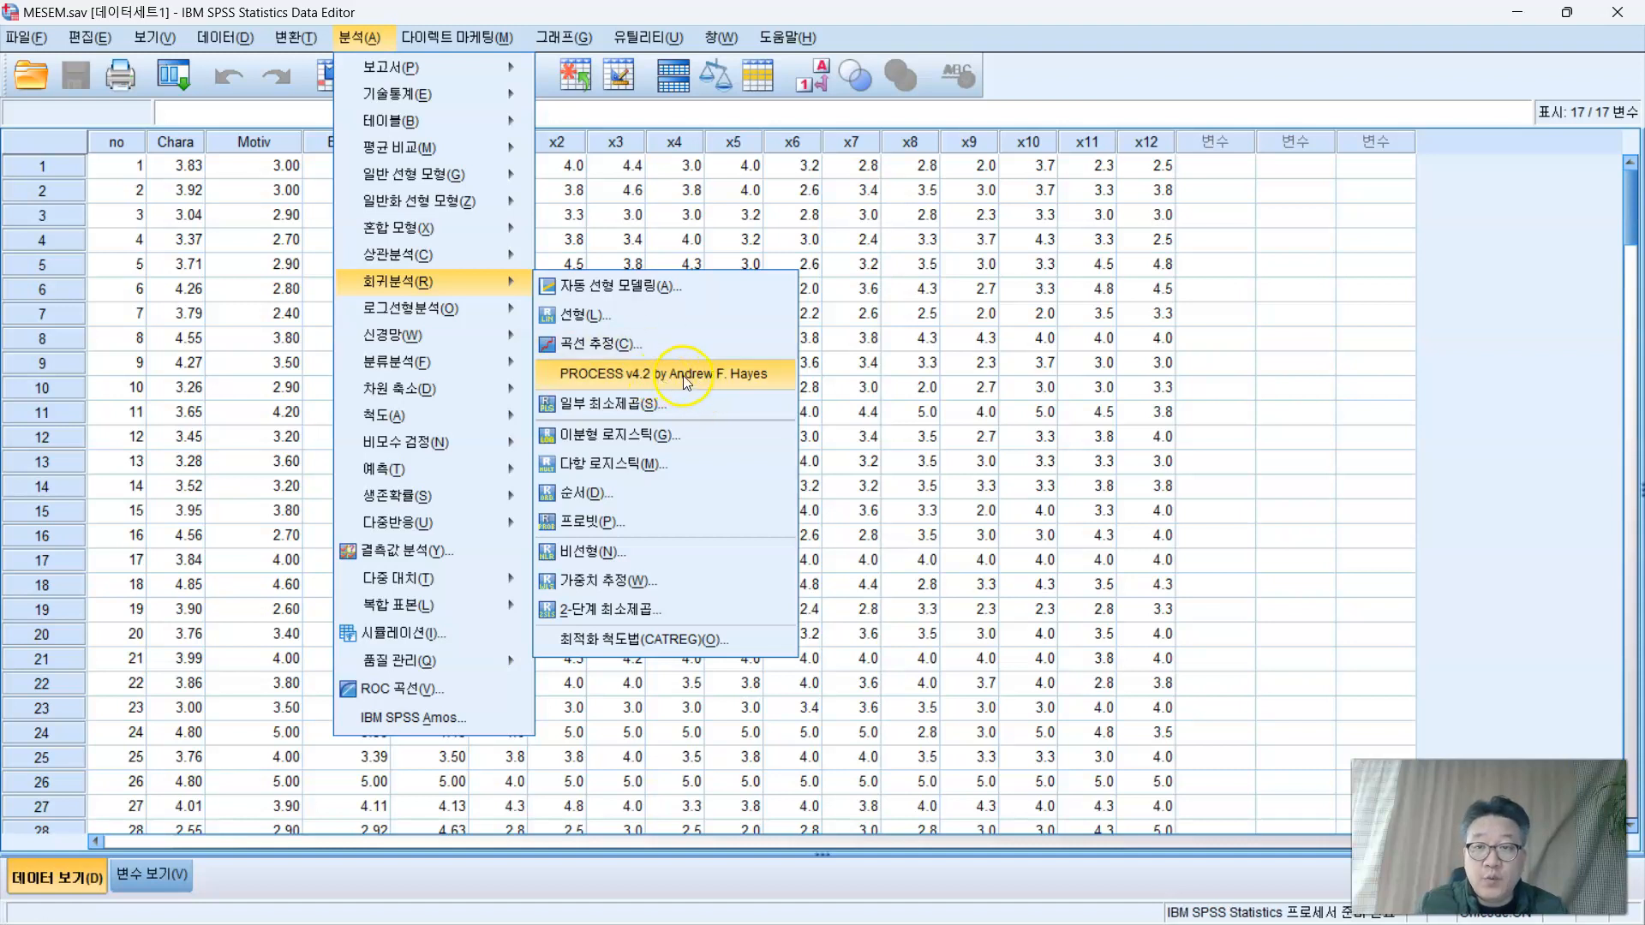
pyautogui.click(684, 374)
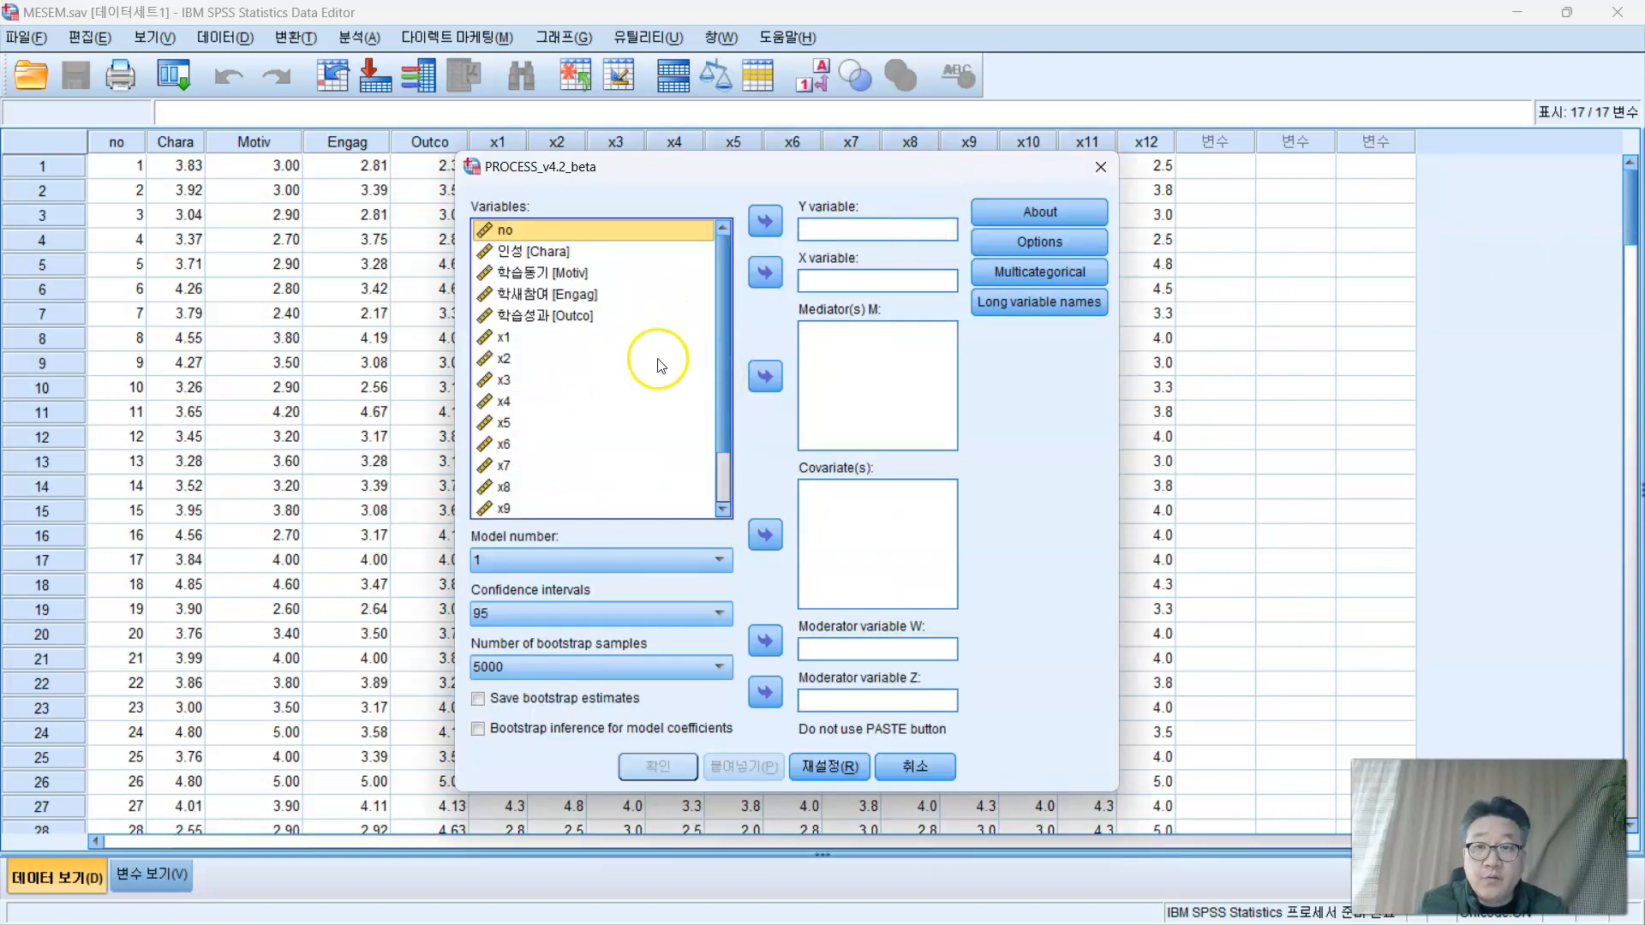
# Assign 학습성과 [Outco] as the Y variable and 인성 [Chara] as the X variable
pyautogui.click(594, 320)
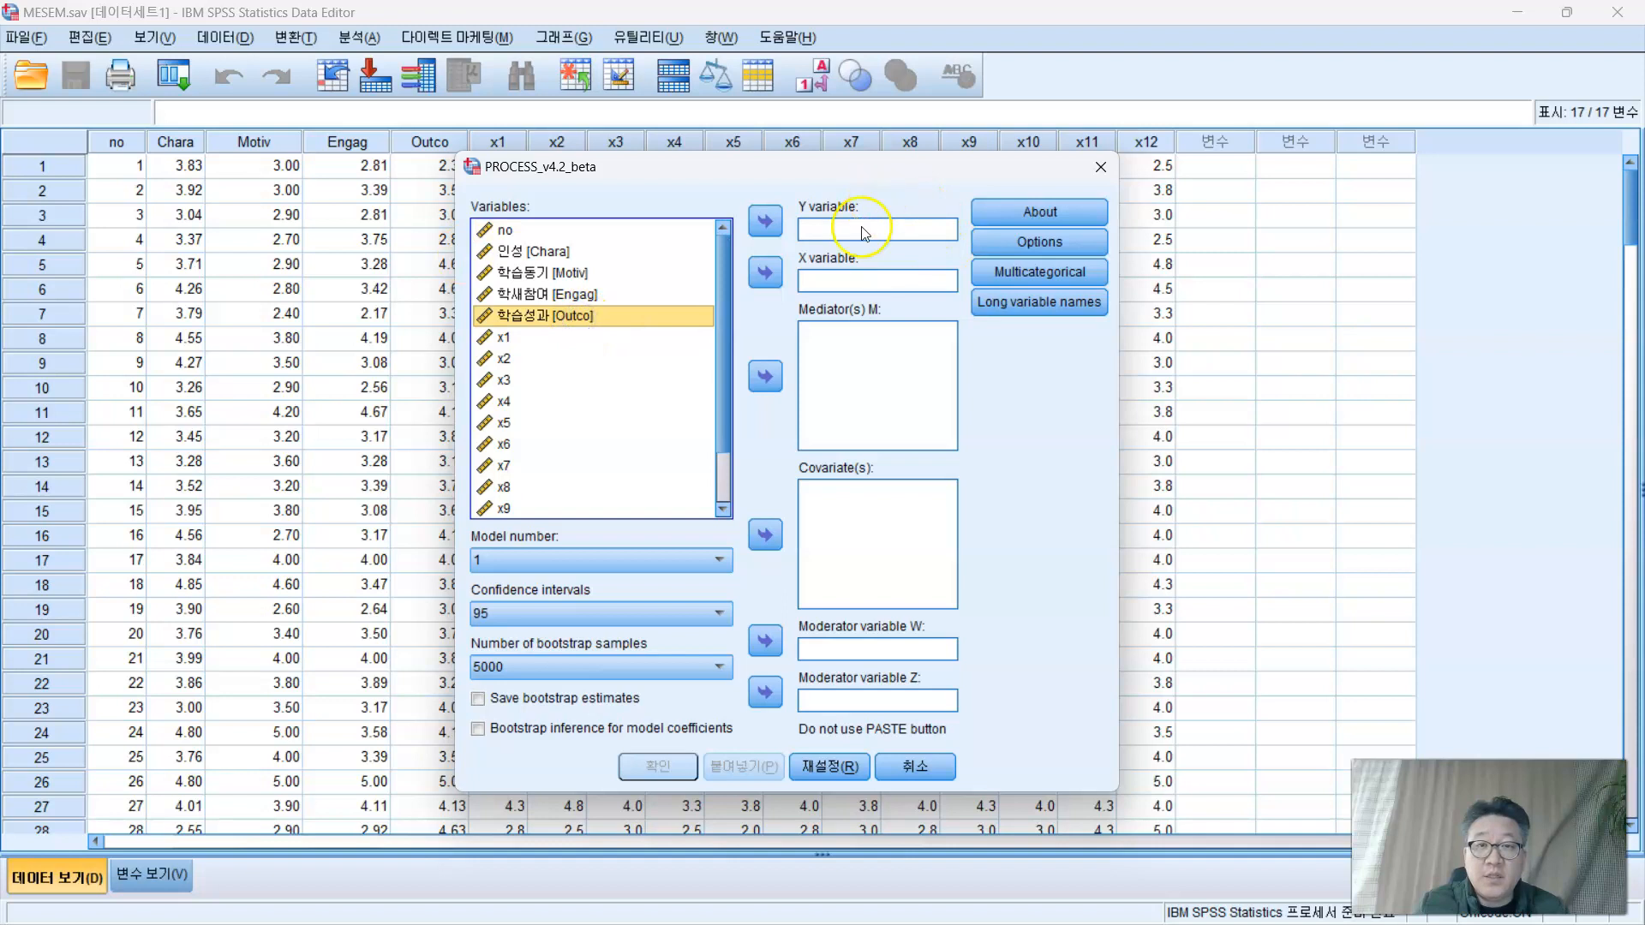
pyautogui.click(776, 221)
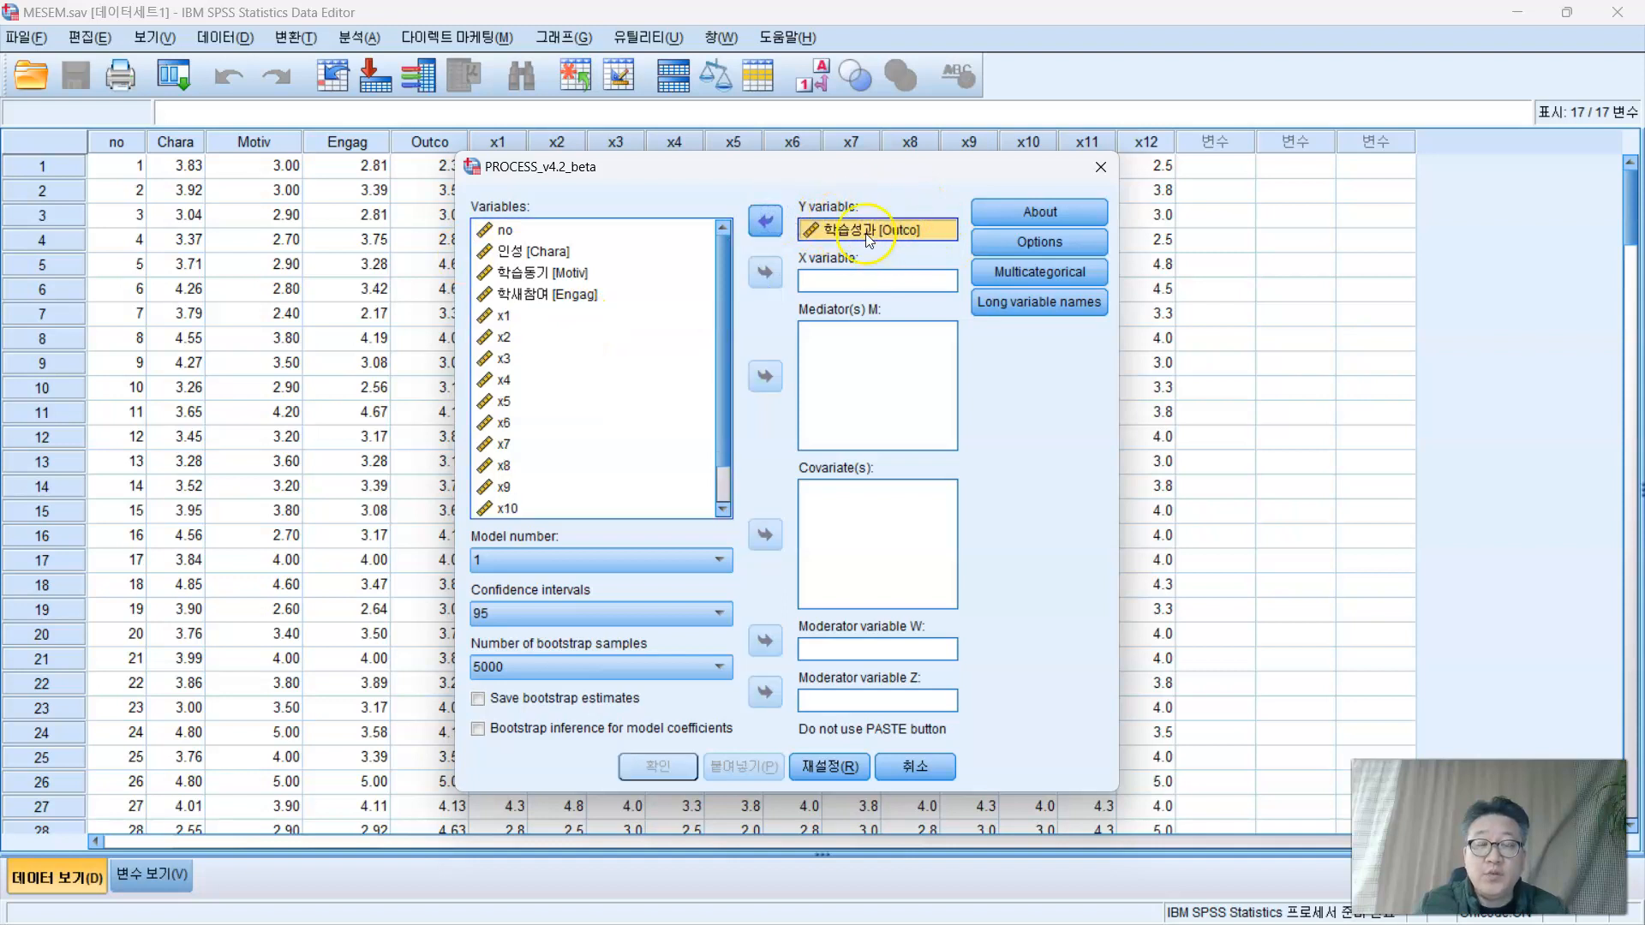
pyautogui.click(522, 251)
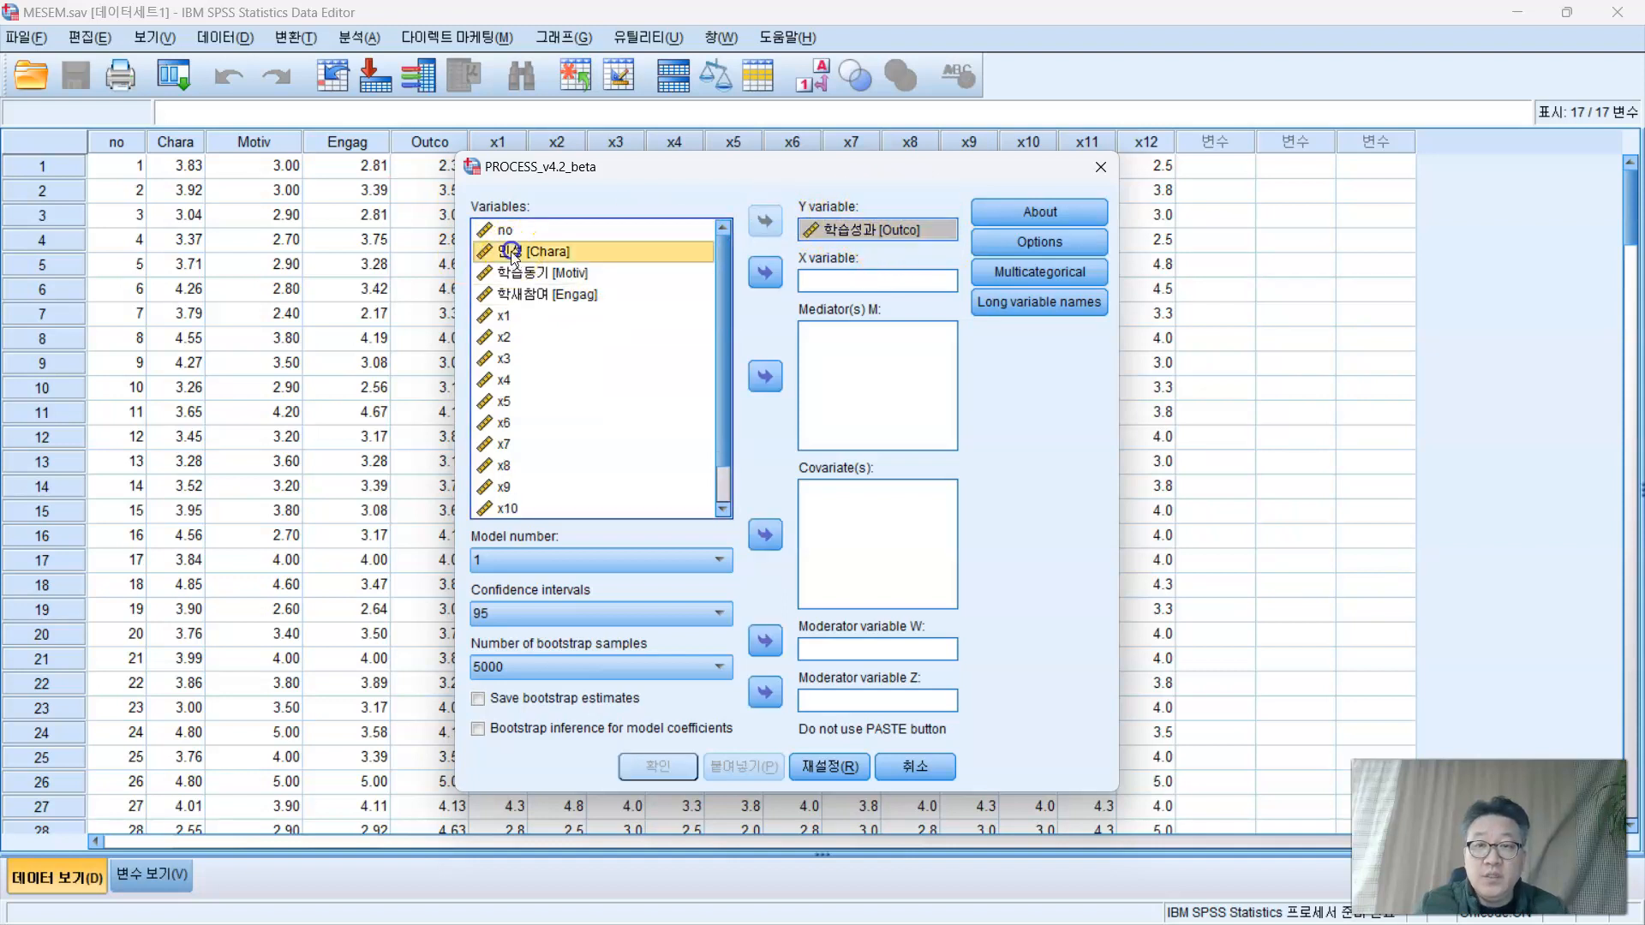
pyautogui.click(772, 272)
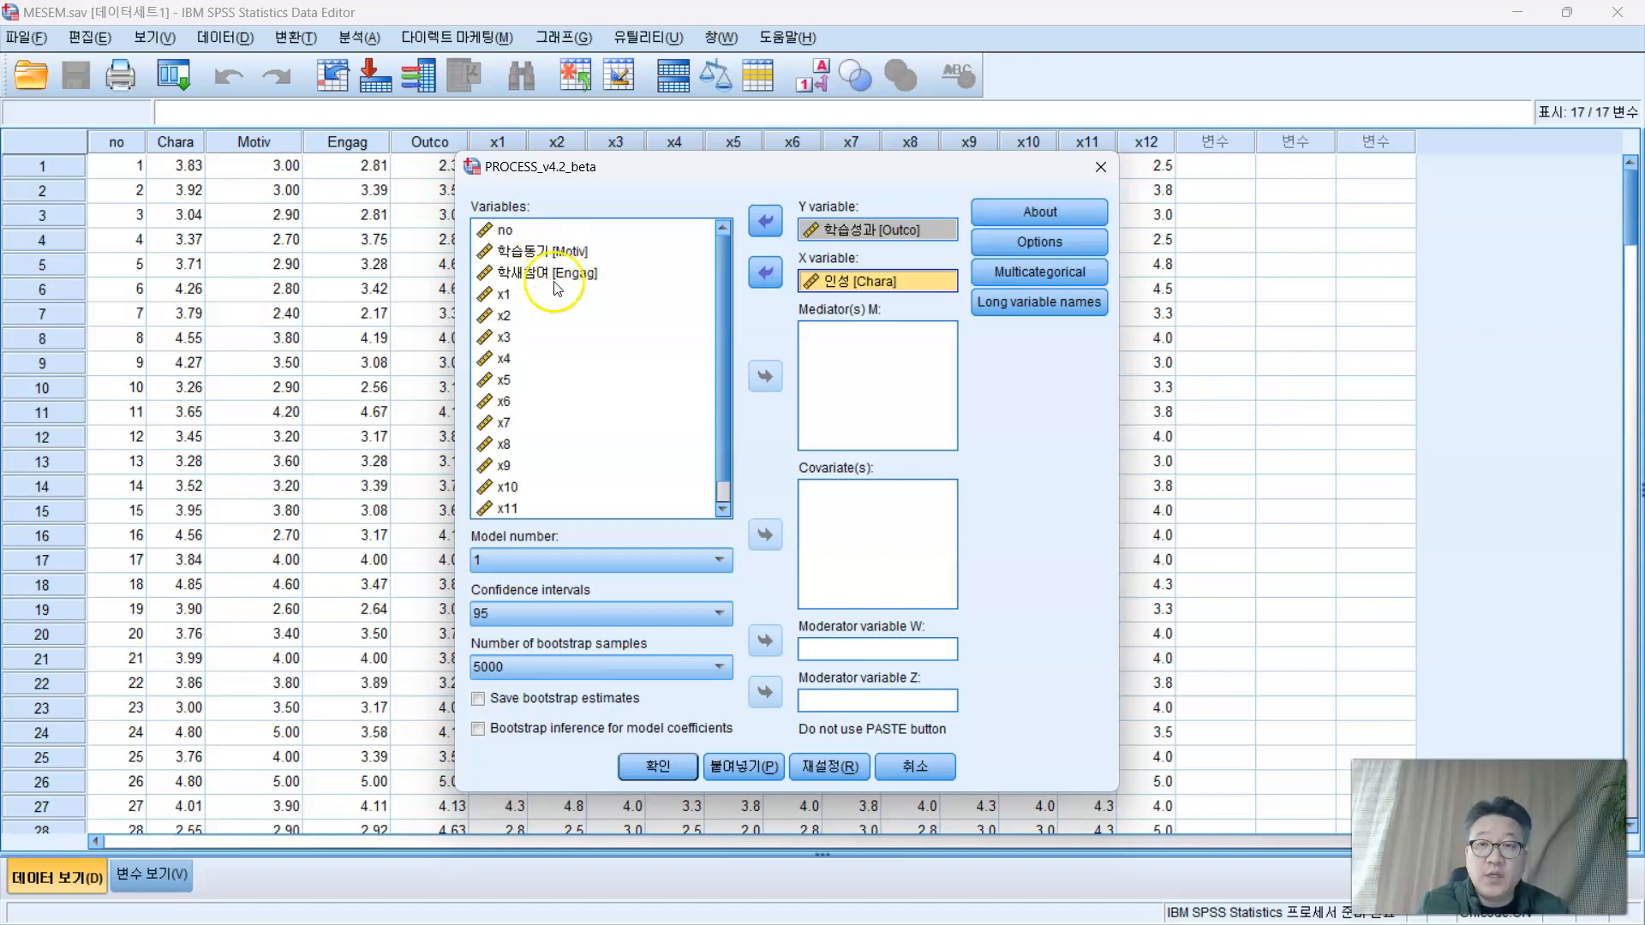
# Add 학습동기 [Motiv] and the Engag variable as mediators M, in that order
pyautogui.click(554, 251)
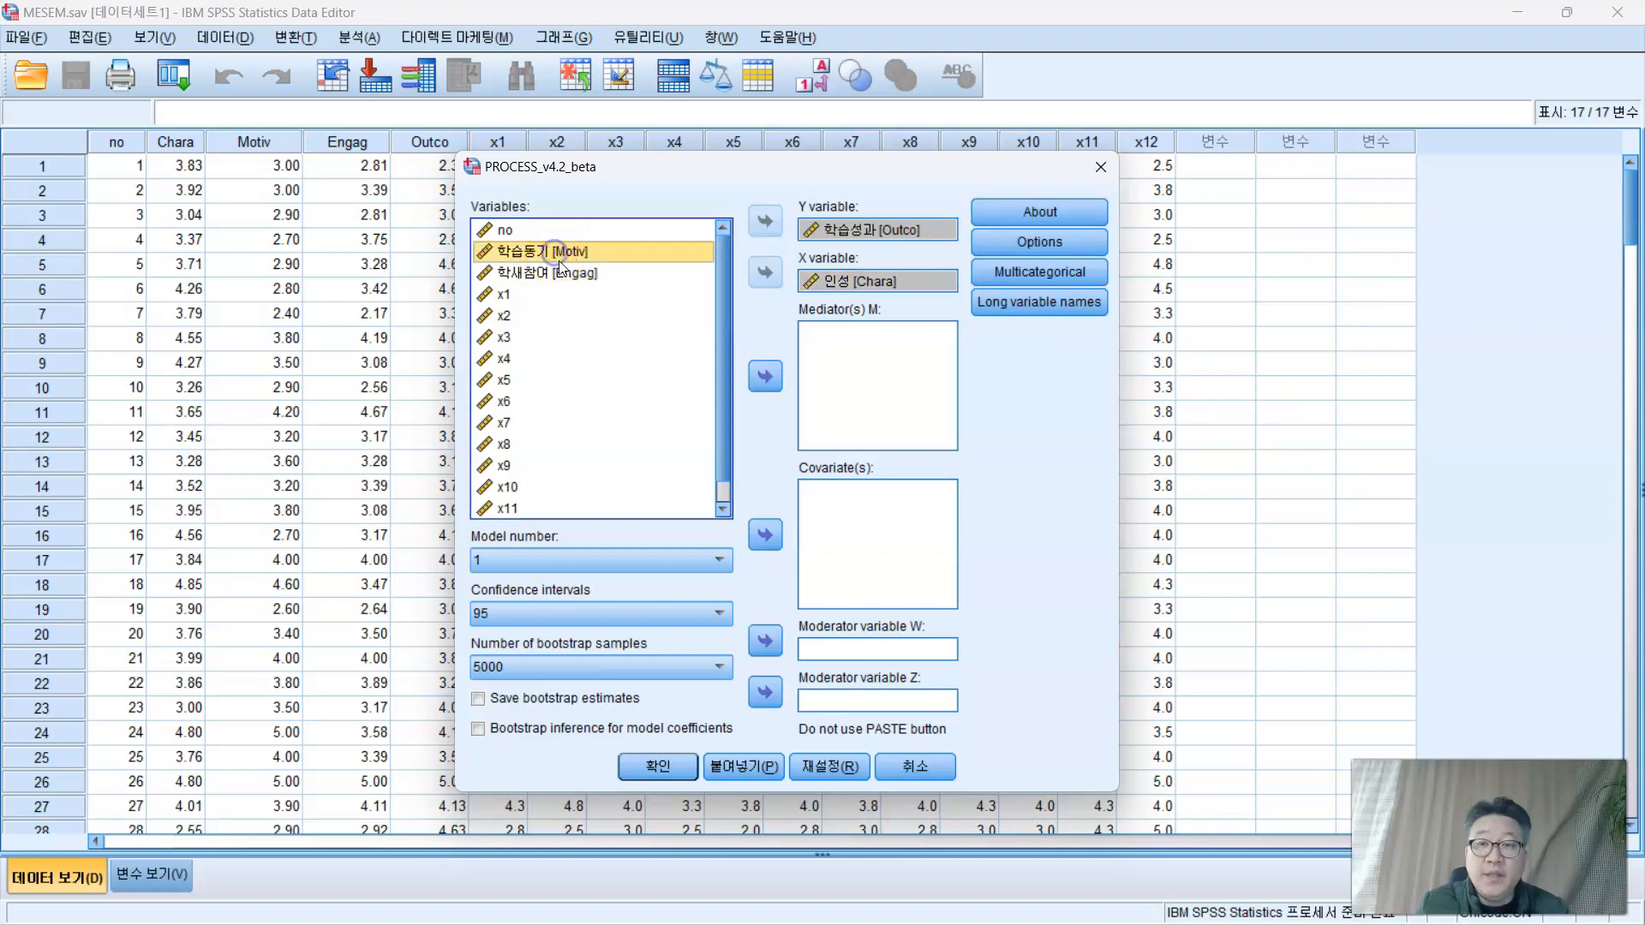
pyautogui.click(765, 376)
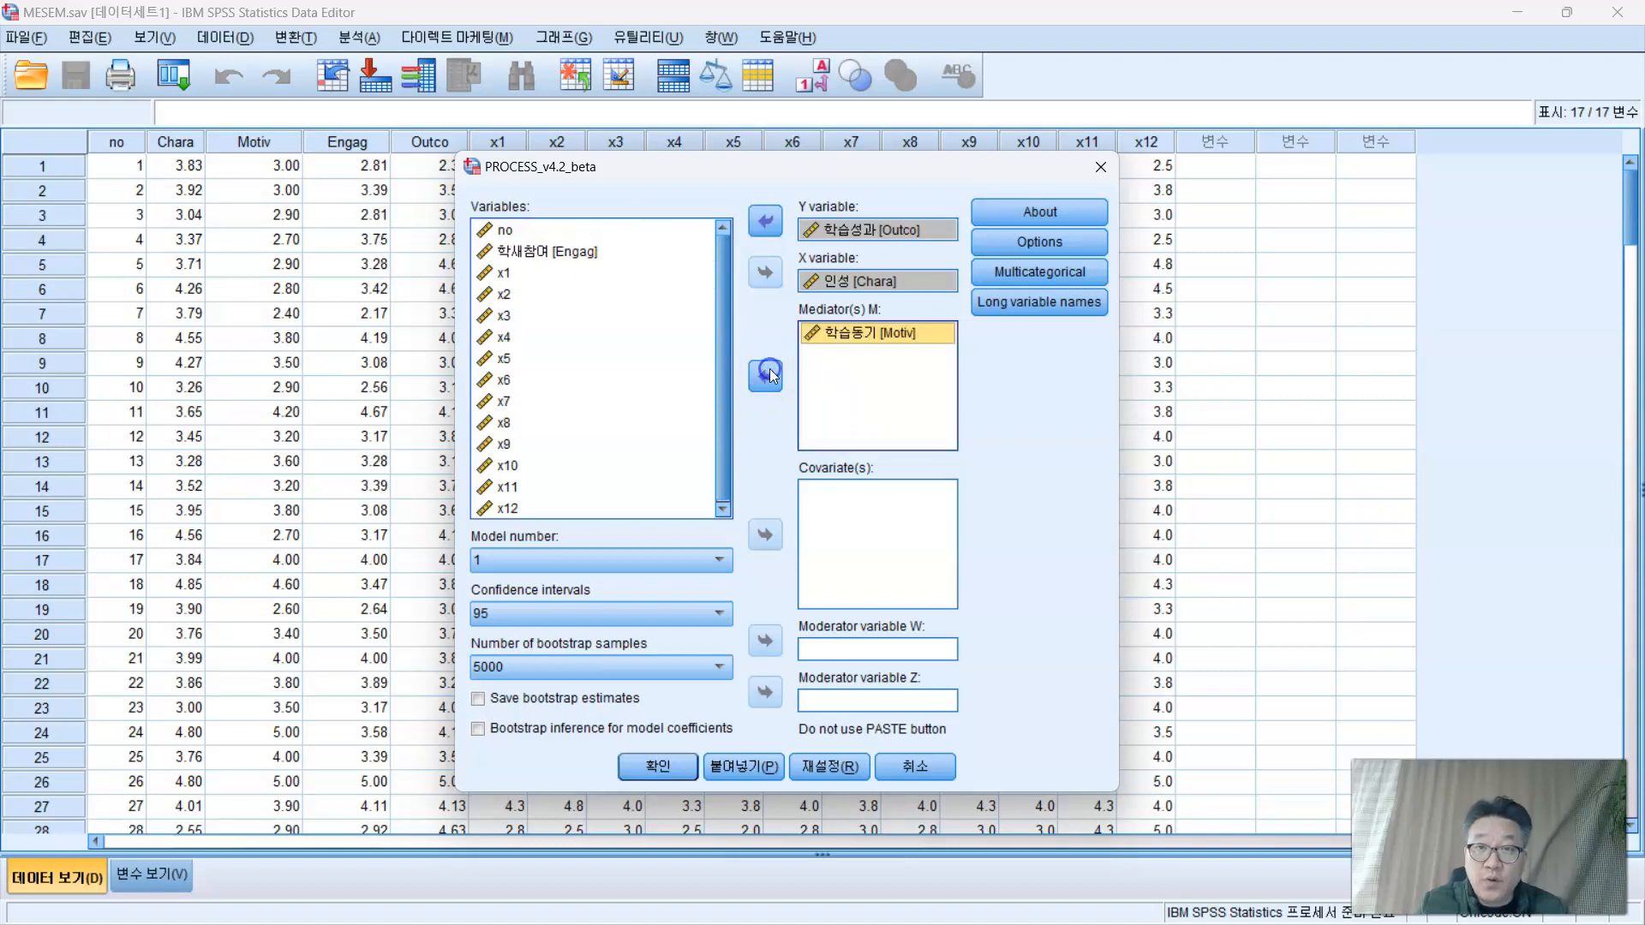
pyautogui.click(583, 251)
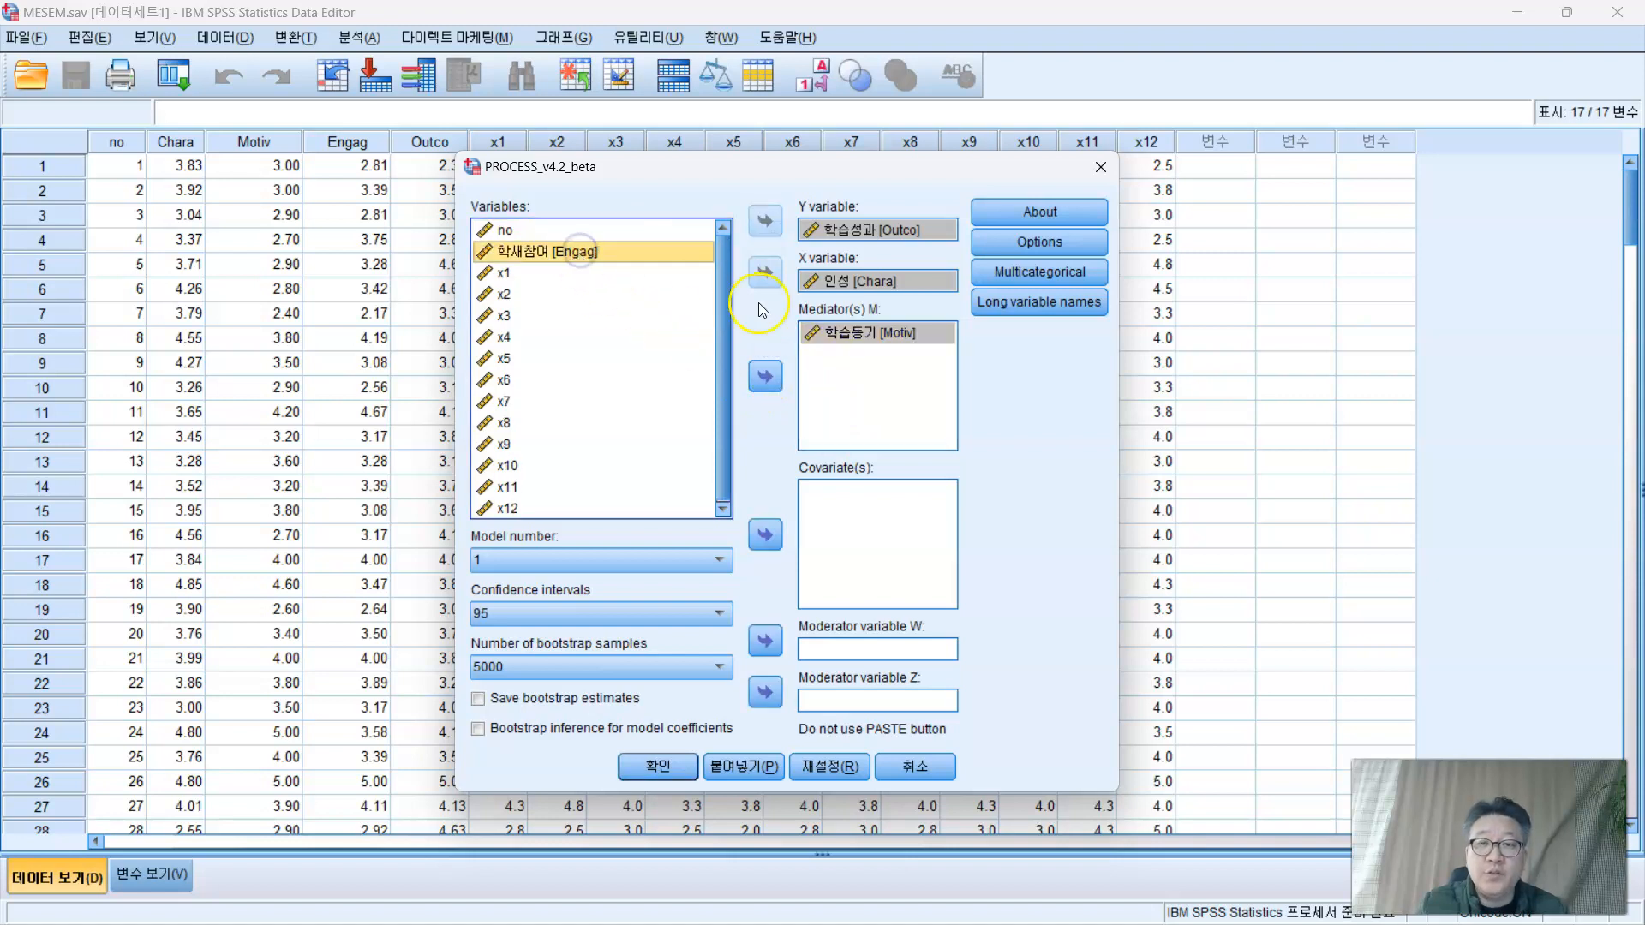
pyautogui.click(759, 378)
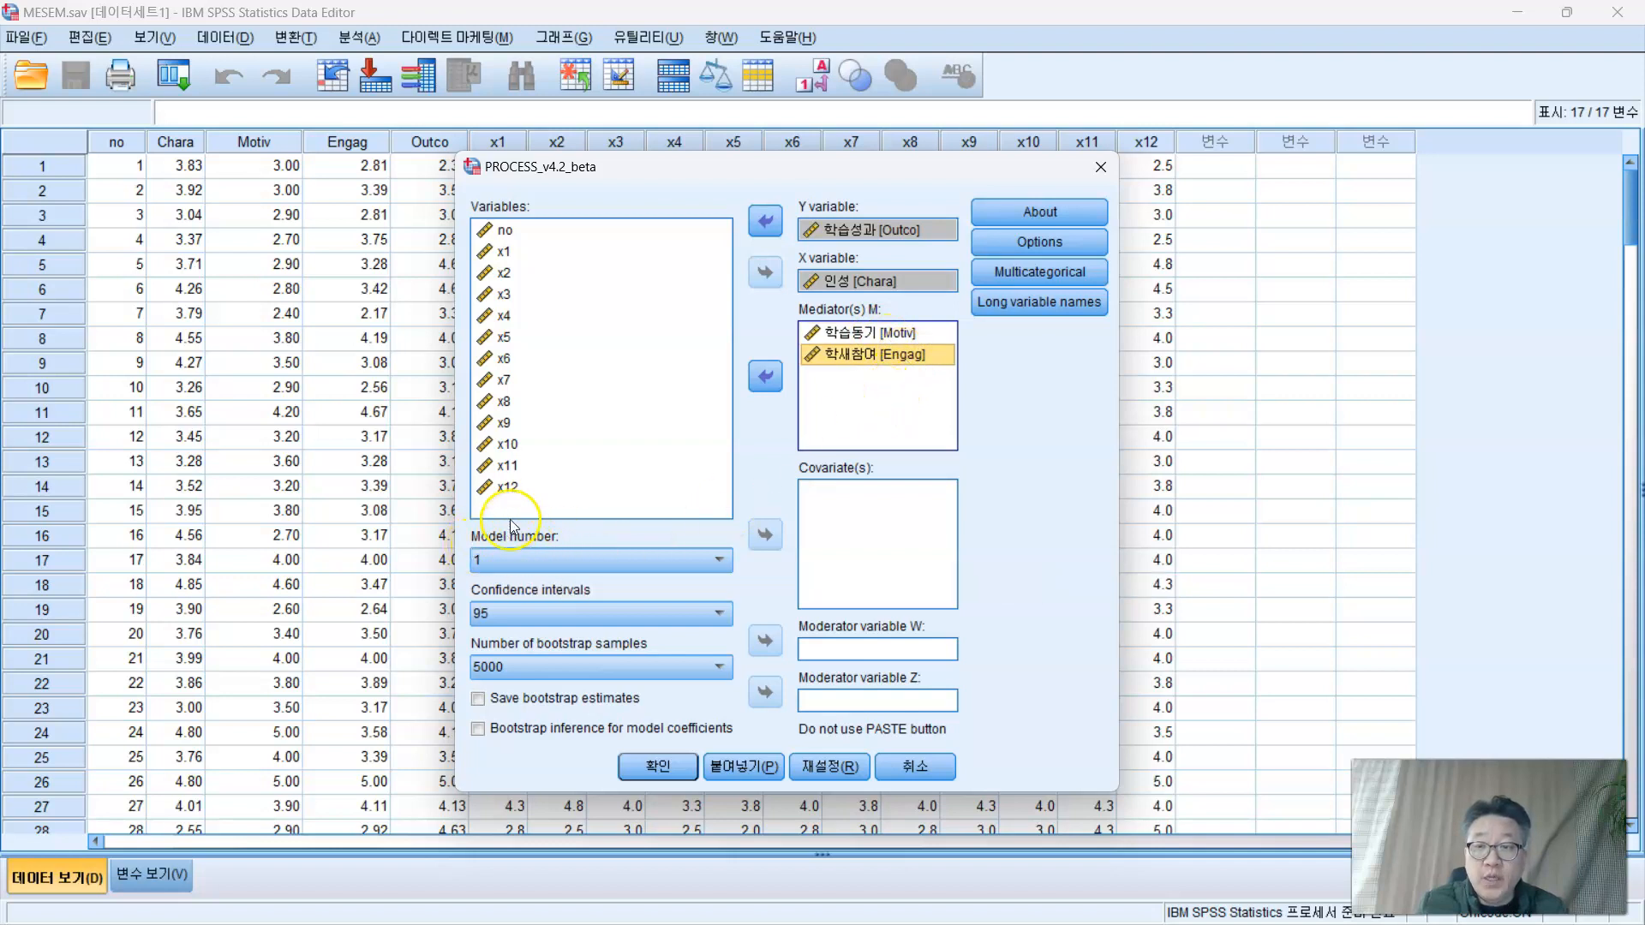
# Look through the full list of available PROCESS model numbers
pyautogui.click(514, 559)
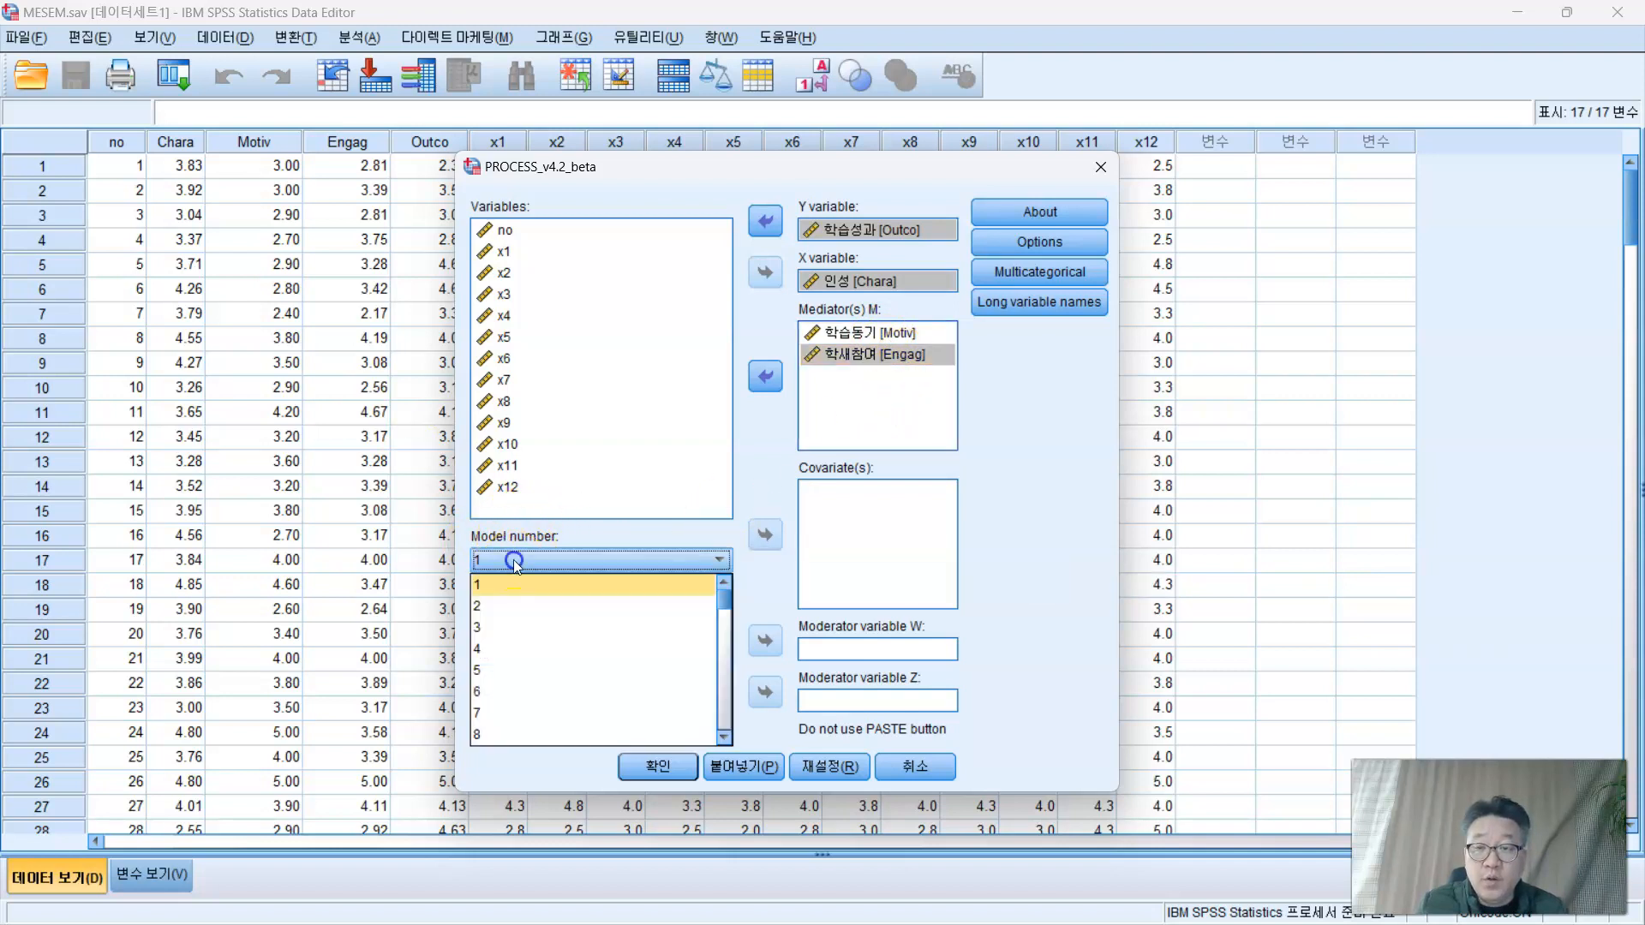
pyautogui.moveTo(725, 598); pyautogui.dragTo(723, 738)
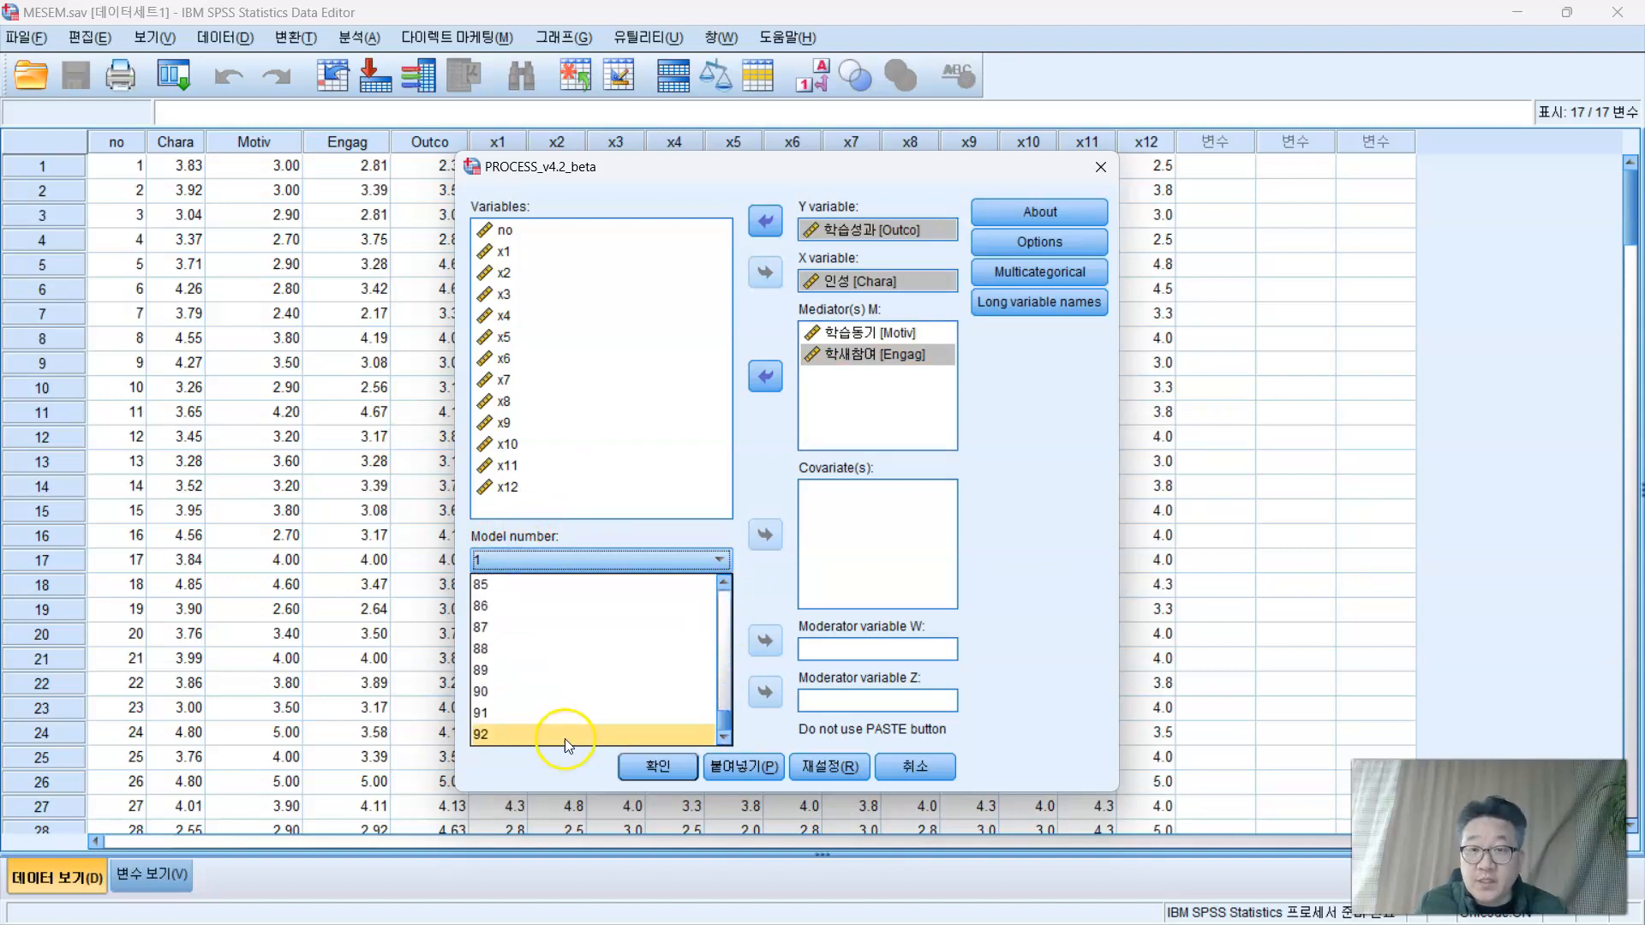
pyautogui.moveTo(722, 715); pyautogui.dragTo(726, 591)
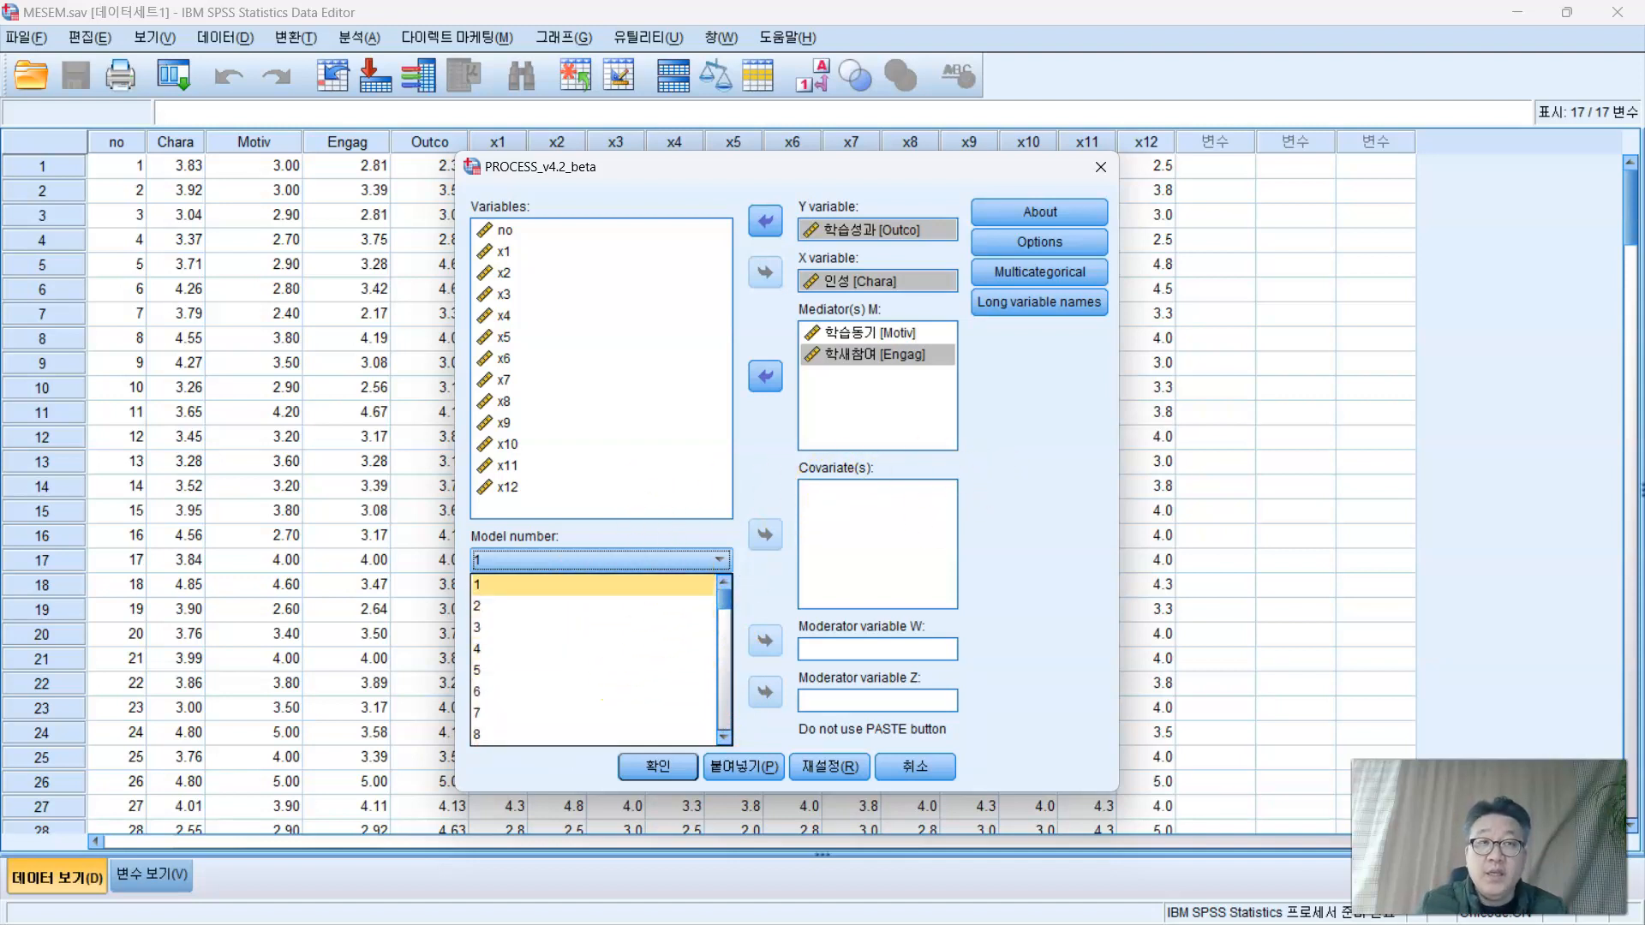
# Switch to the Model Templates for PROCESS PDF in Adobe Acrobat Pro, maximize it and browse to the Model 1 diagrams
pyautogui.hotkey('alt', 'Tab')
pyautogui.moveTo(1643, 128); pyautogui.dragTo(841, 197)
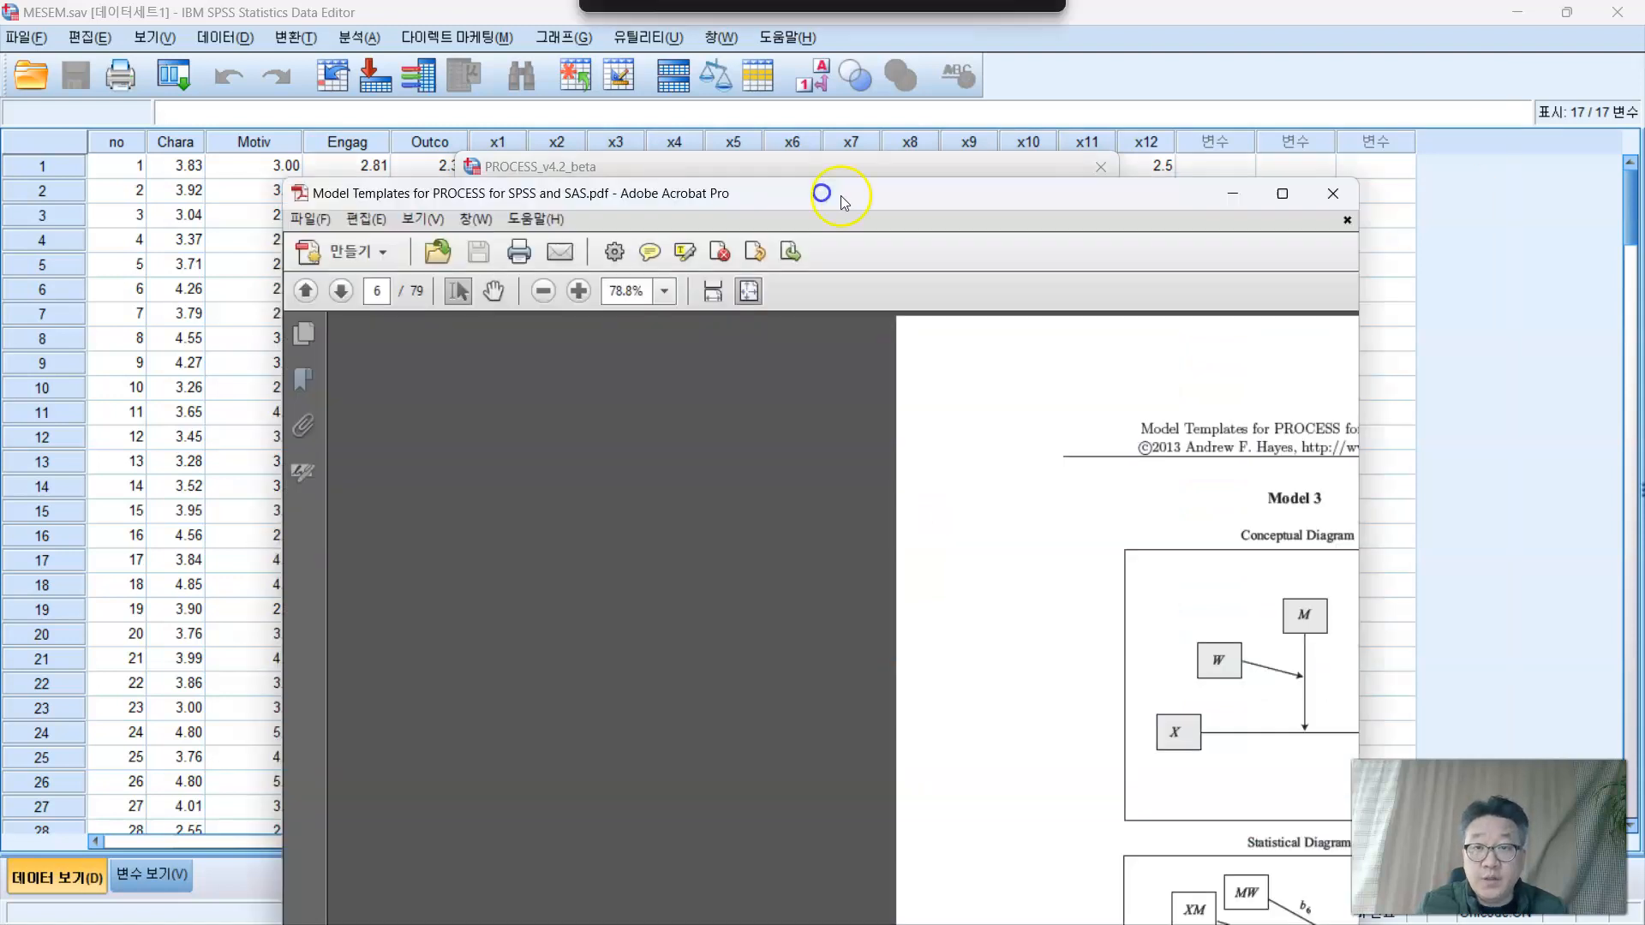
pyautogui.doubleClick(841, 197)
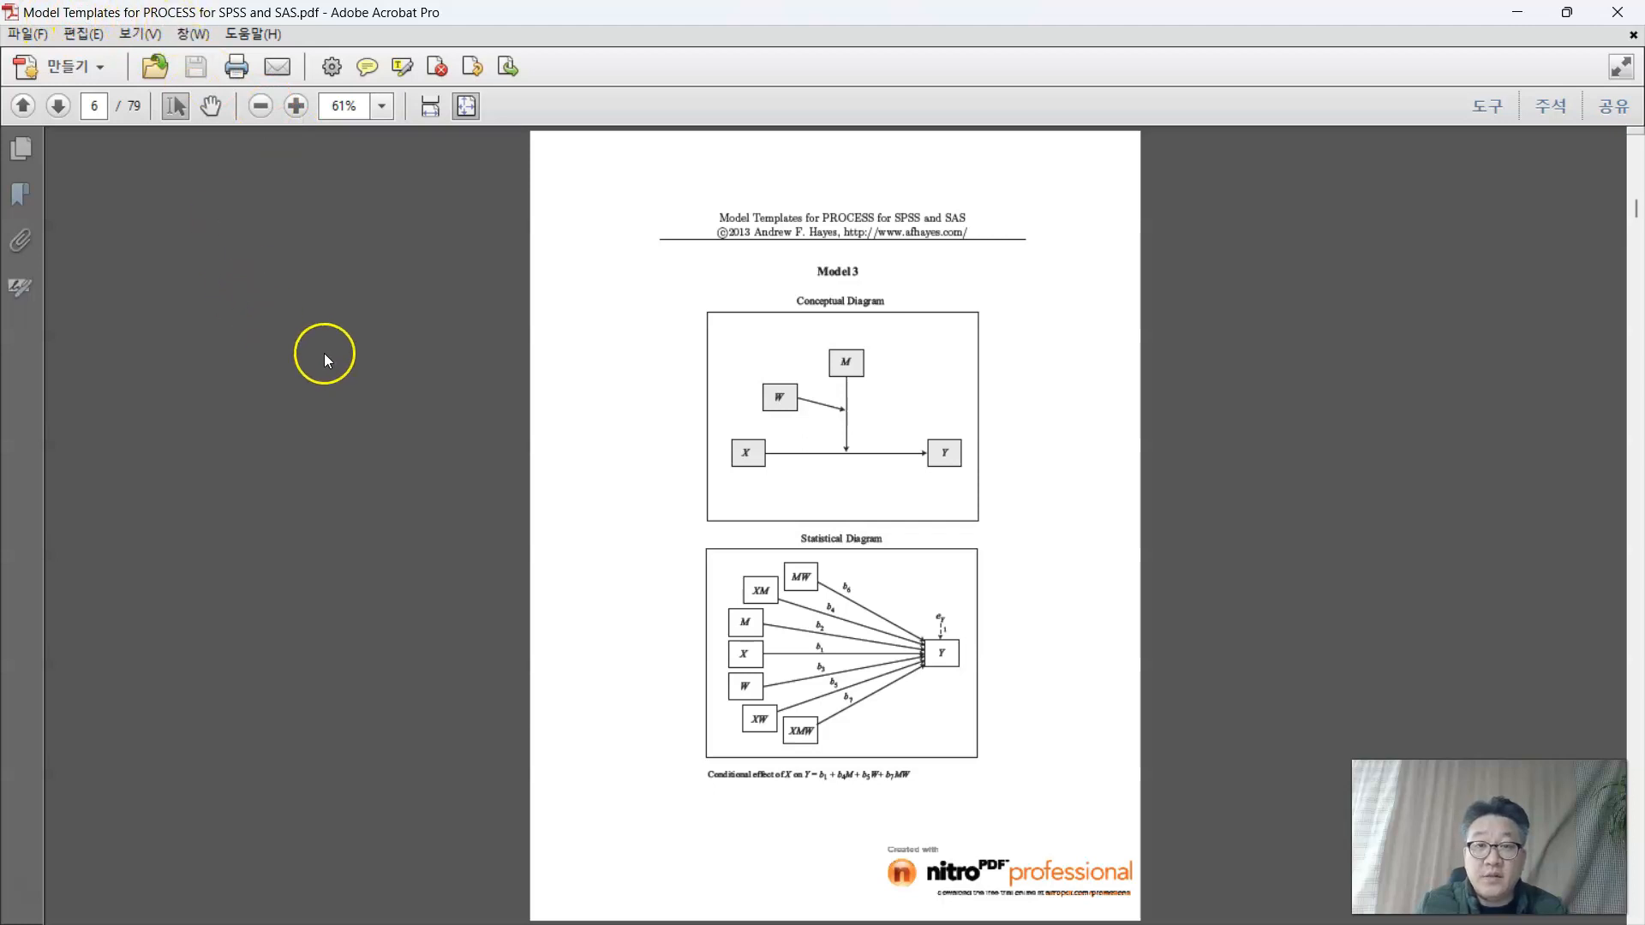
pyautogui.scroll(4, 1094, 554)
pyautogui.scroll(6, 1600, 257)
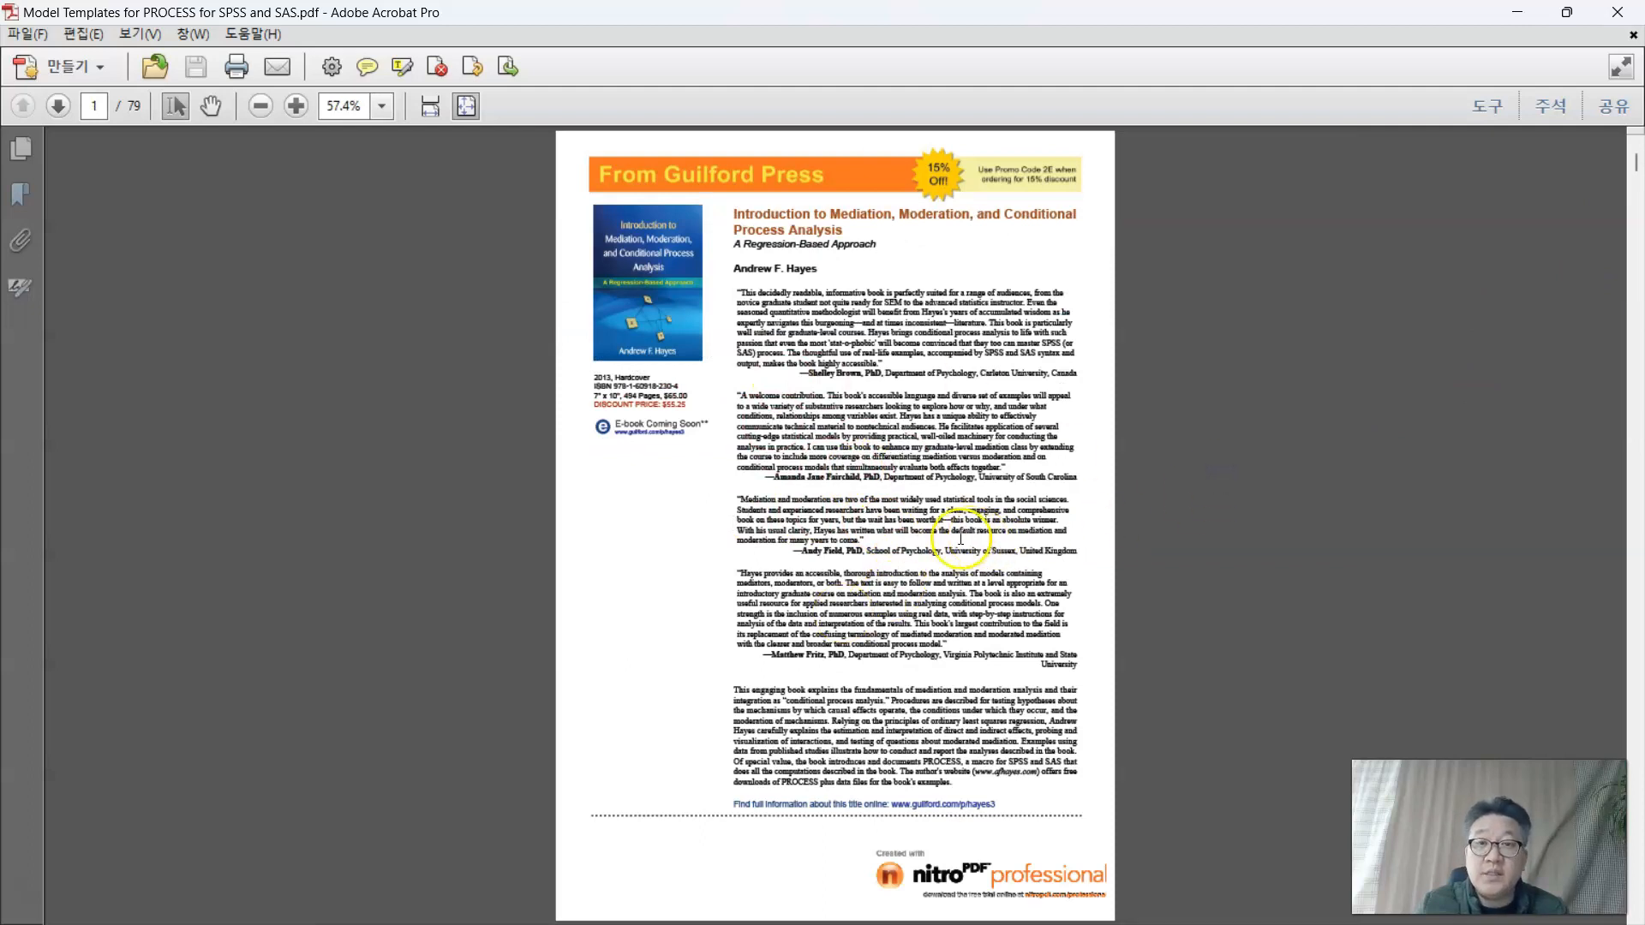
pyautogui.scroll(-2, 1071, 548)
pyautogui.scroll(-5, 1070, 549)
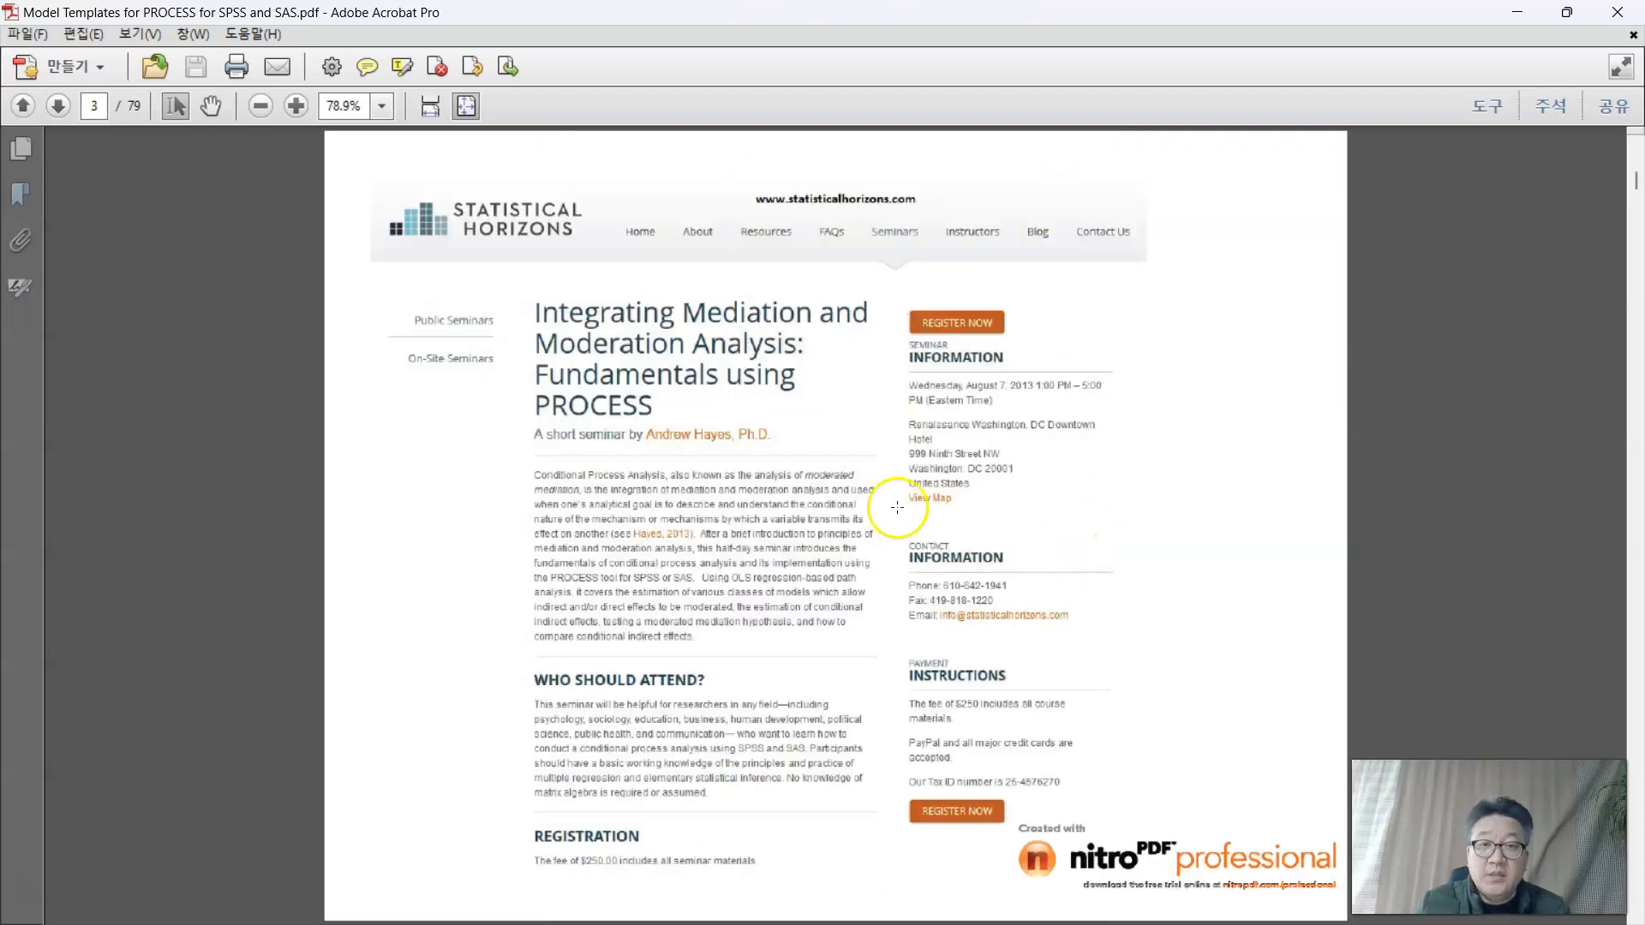
pyautogui.scroll(1, 829, 502)
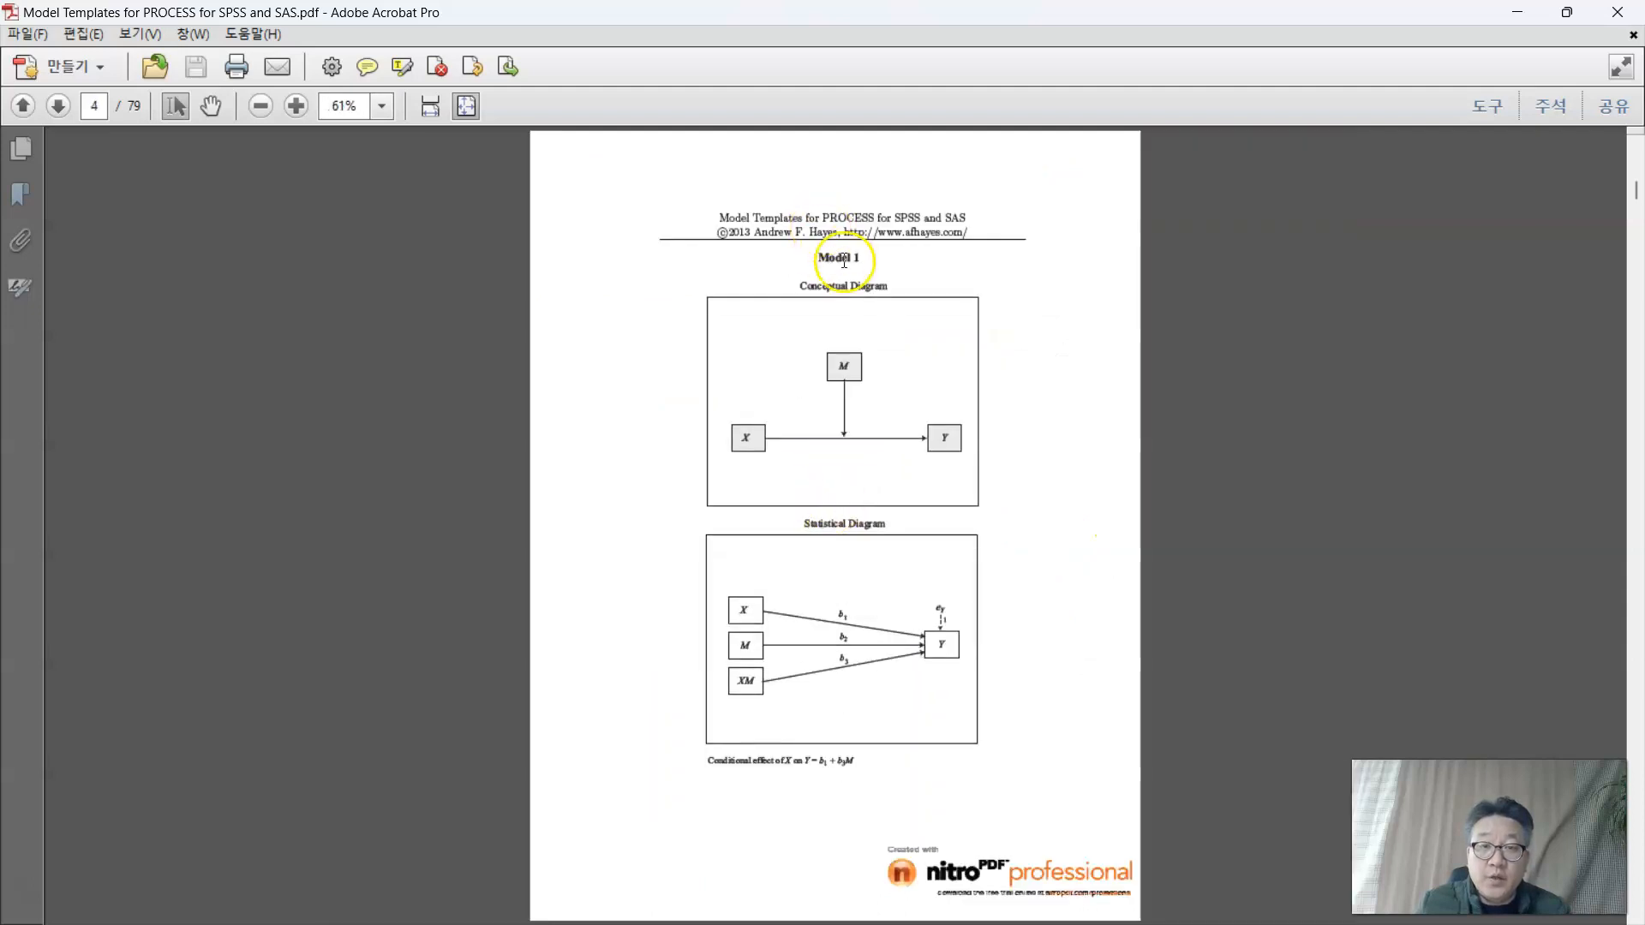